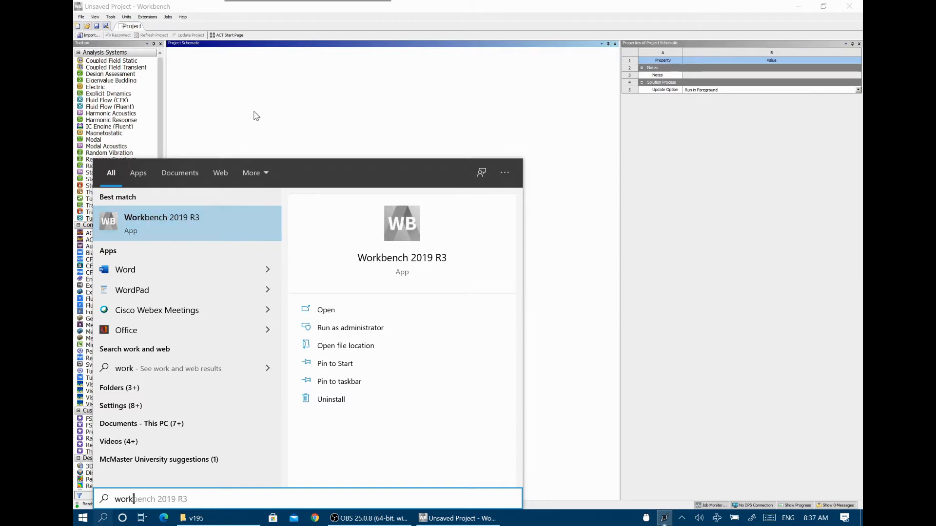
left_click(256, 115)
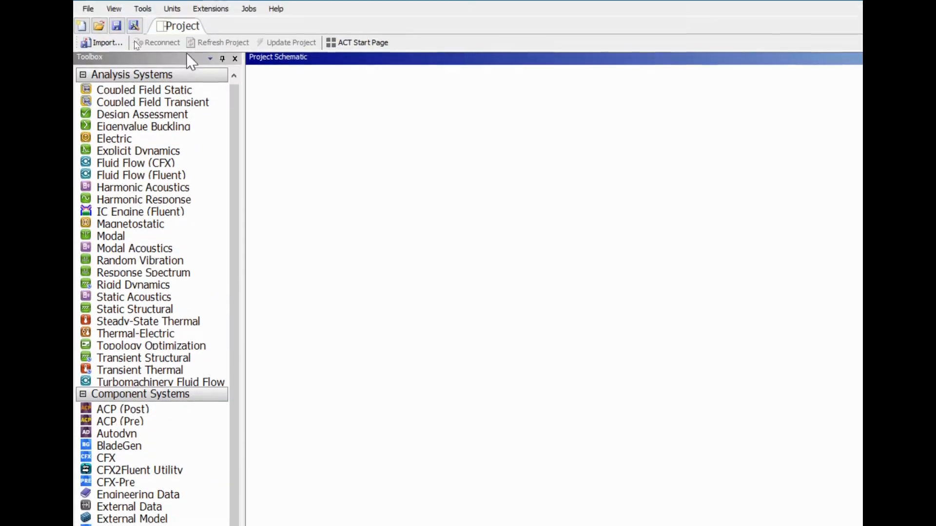
left_click(96, 81)
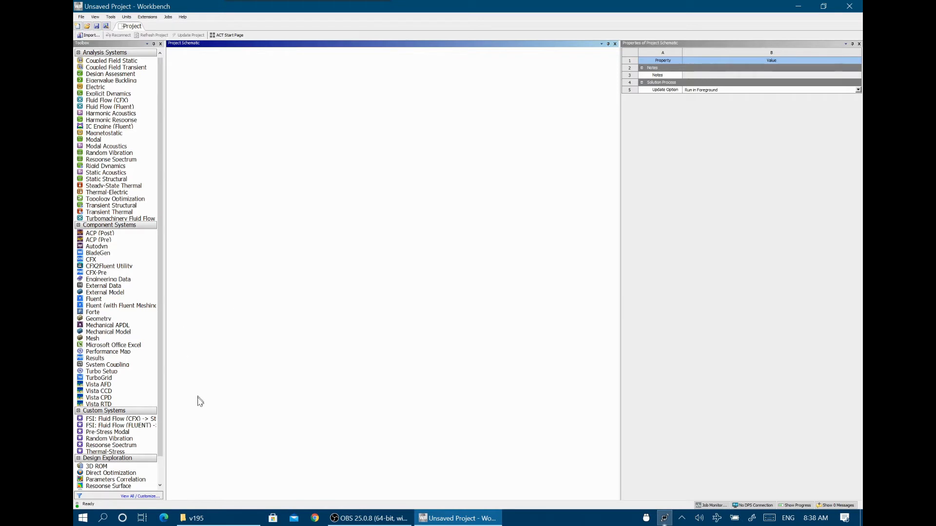
Step: Search the computer's installed programs for CFX and Fluent, and close the standalone CFX launcher
left_click(110, 519)
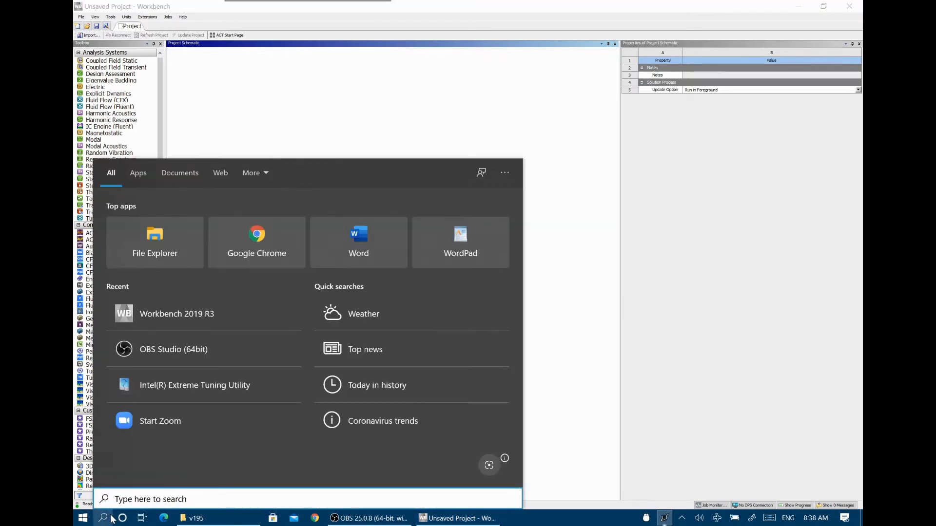
type("cfx")
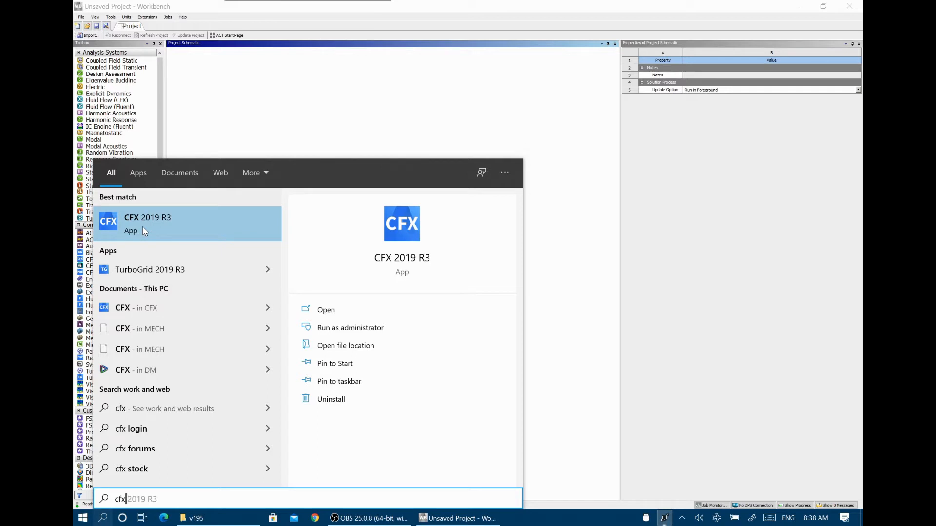
key("BackSpace")
key("BackSpace")
key("BackSpace")
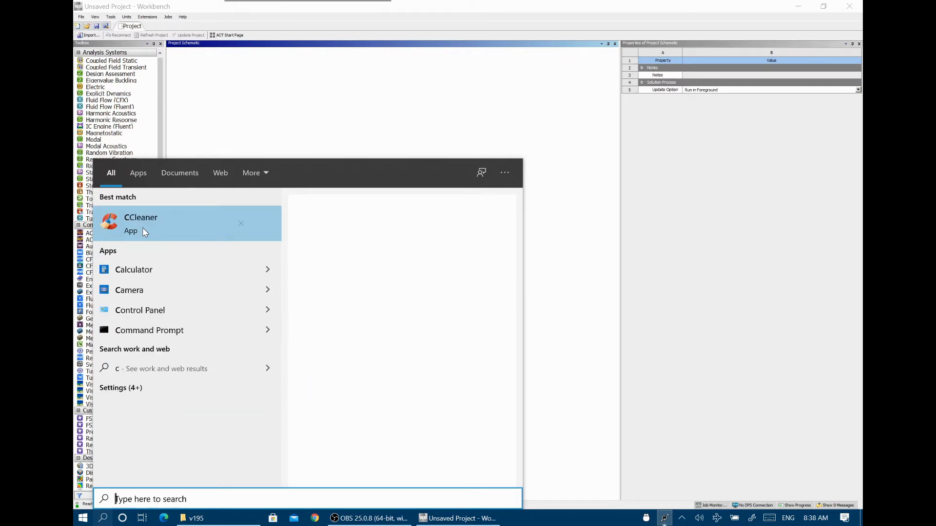
type("fleu")
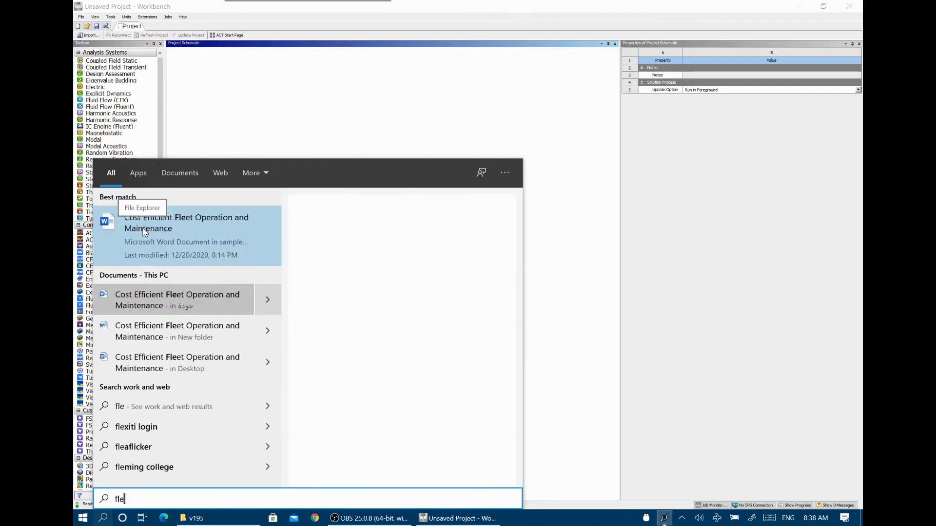
key("BackSpace")
key("BackSpace")
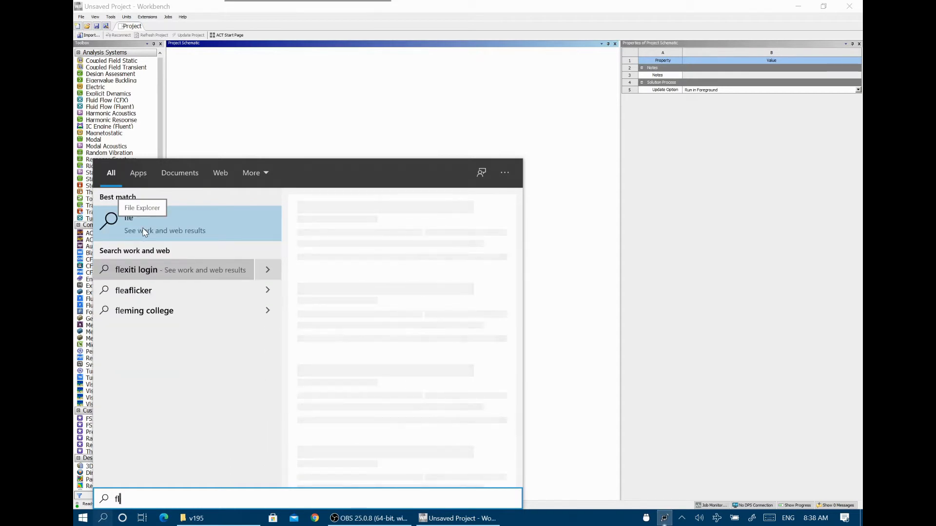
type("uen")
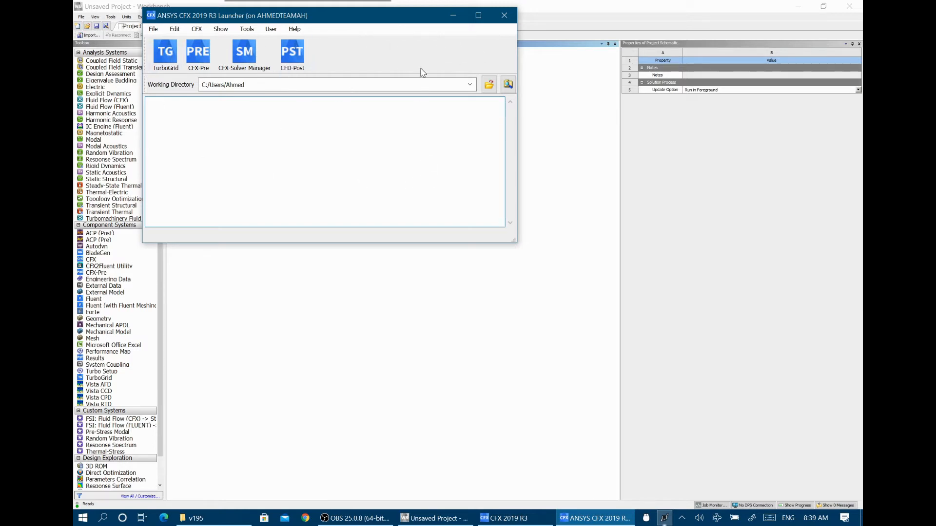
left_click(504, 15)
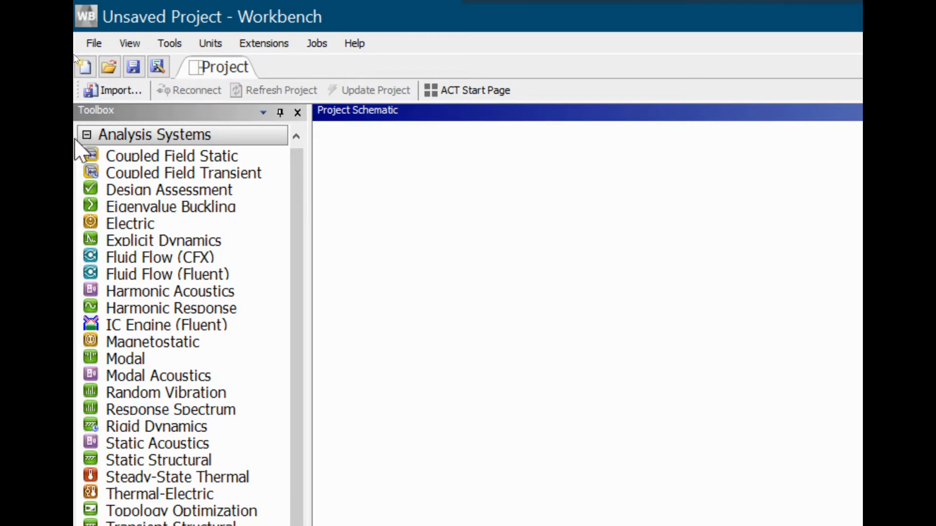
Step: Add a Fluid Flow (CFX) system and a Fluid Flow (Fluent) system side by side in the project schematic
left_click(87, 136)
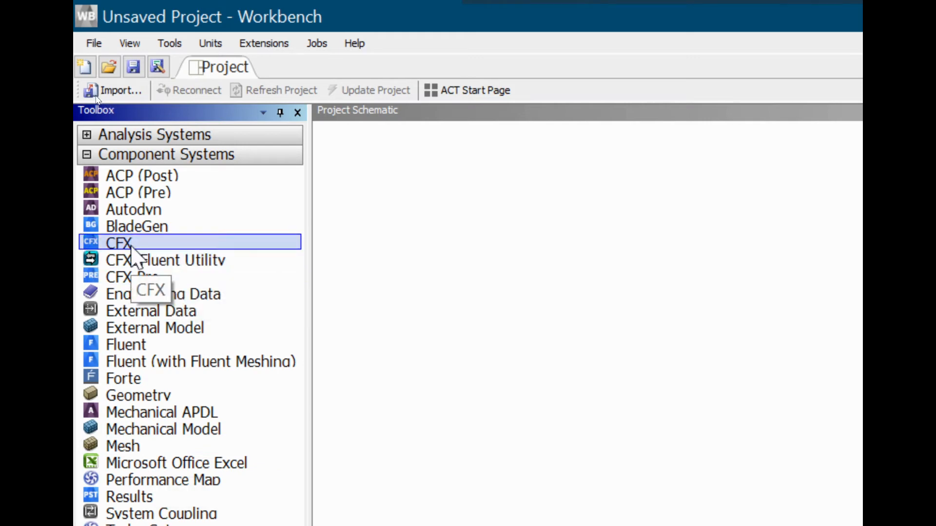
left_click(86, 135)
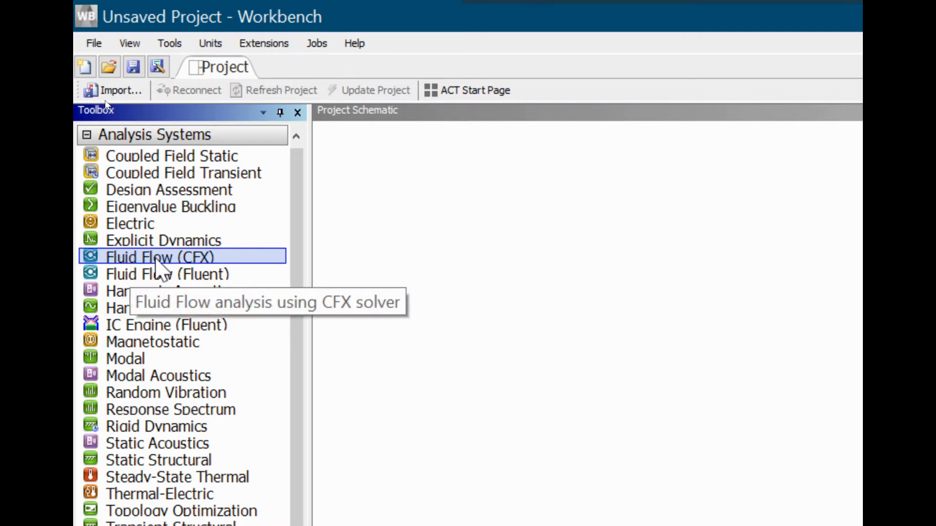
left_click_drag(155, 271, 463, 224)
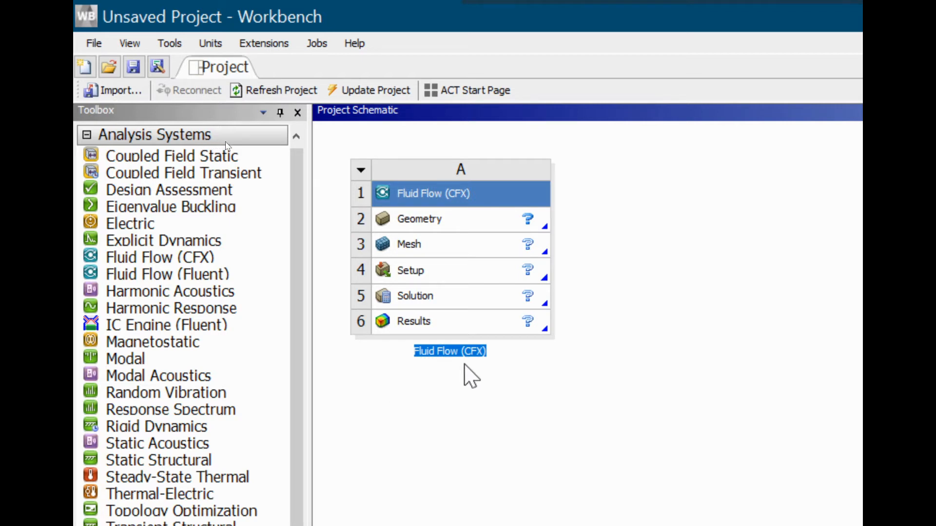
left_click(441, 222)
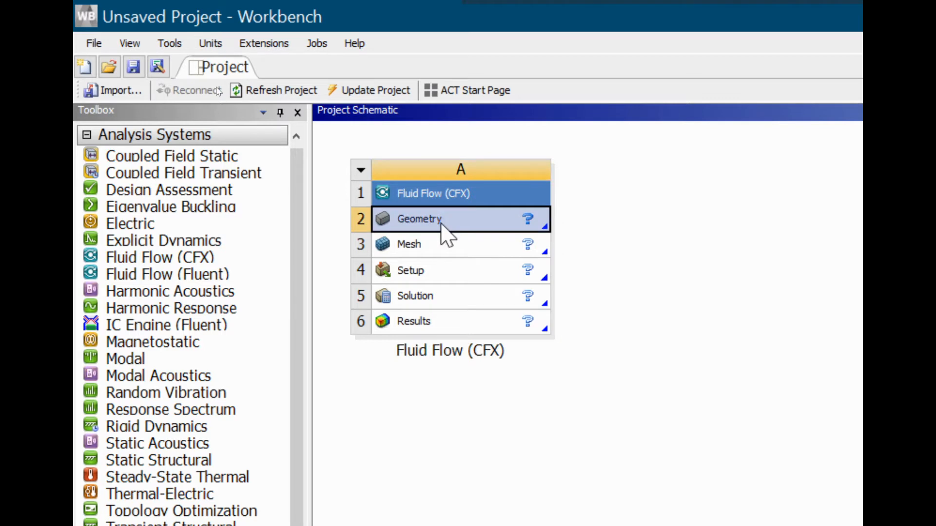
left_click(435, 245)
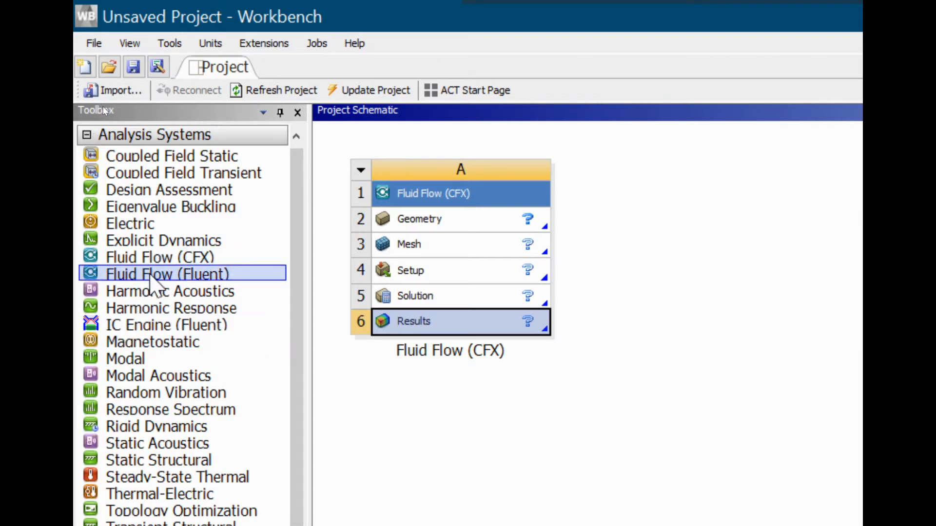
left_click_drag(149, 276, 698, 235)
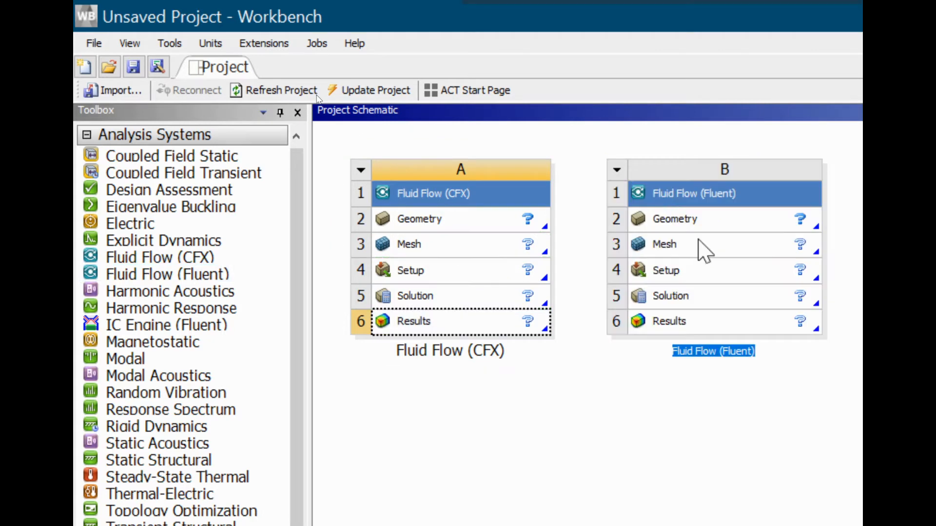
left_click(650, 423)
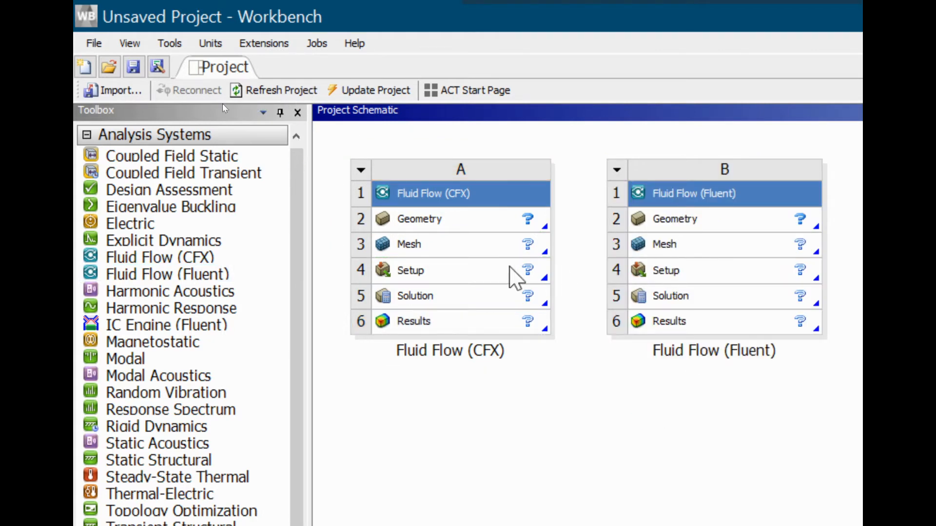
Step: Compare the Setup and Solution cells of the Fluid Flow (CFX) and Fluid Flow (Fluent) systems
left_click(439, 283)
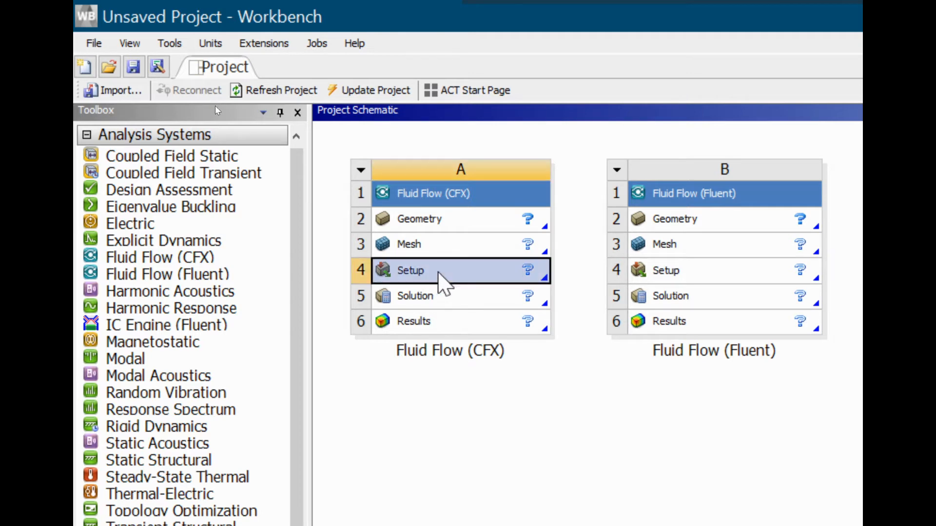
double_click(675, 278)
left_click(660, 293)
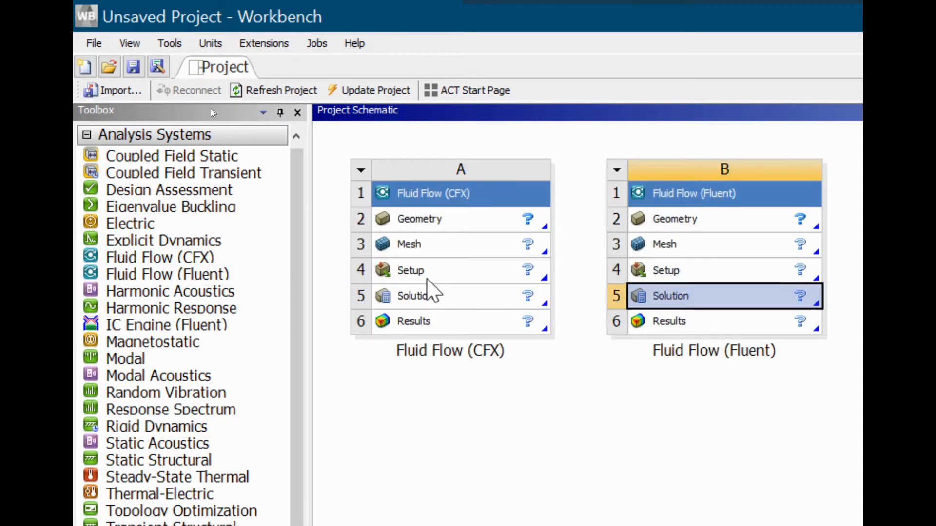
double_click(428, 279)
left_click(430, 293)
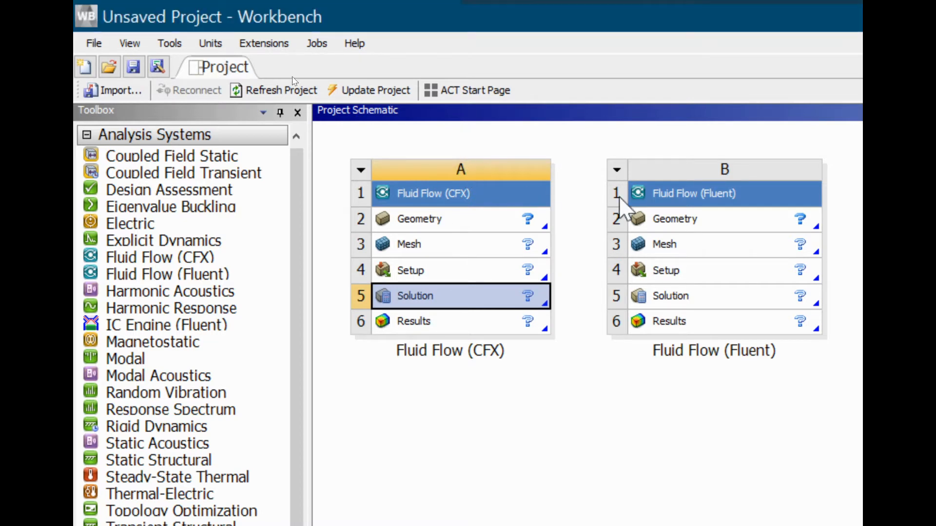
double_click(687, 273)
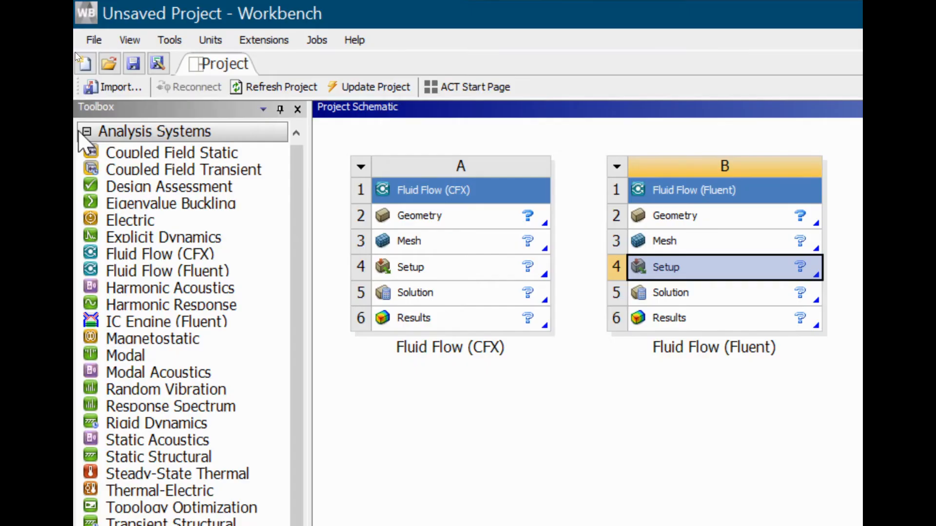
Step: Collapse the analysis systems list and add standalone Geometry and Mesh component systems in a row below the two fluid flow systems
left_click(83, 129)
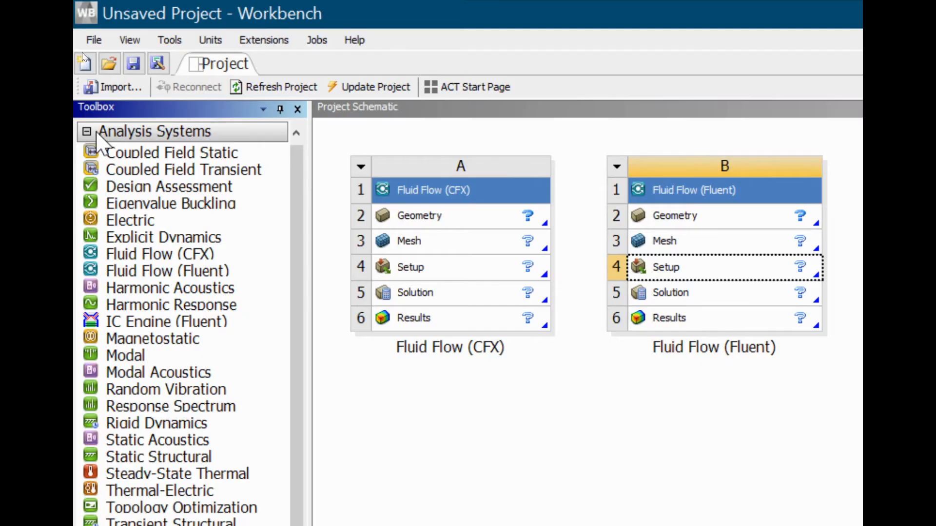
left_click(87, 131)
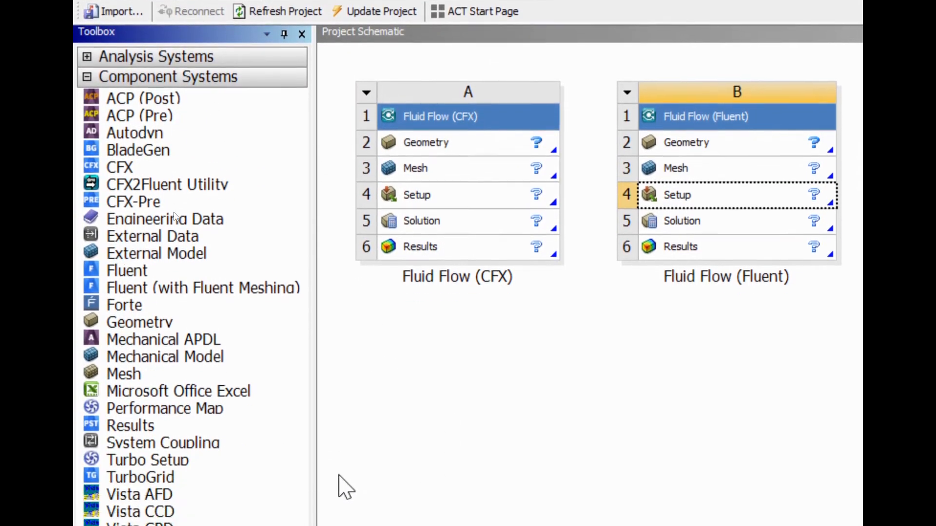
left_click_drag(122, 329, 522, 321)
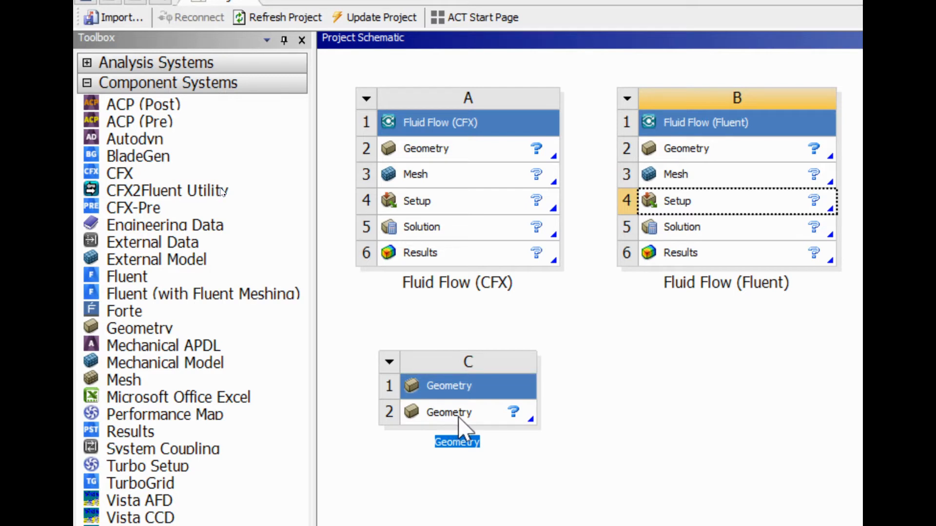
left_click_drag(162, 388, 717, 389)
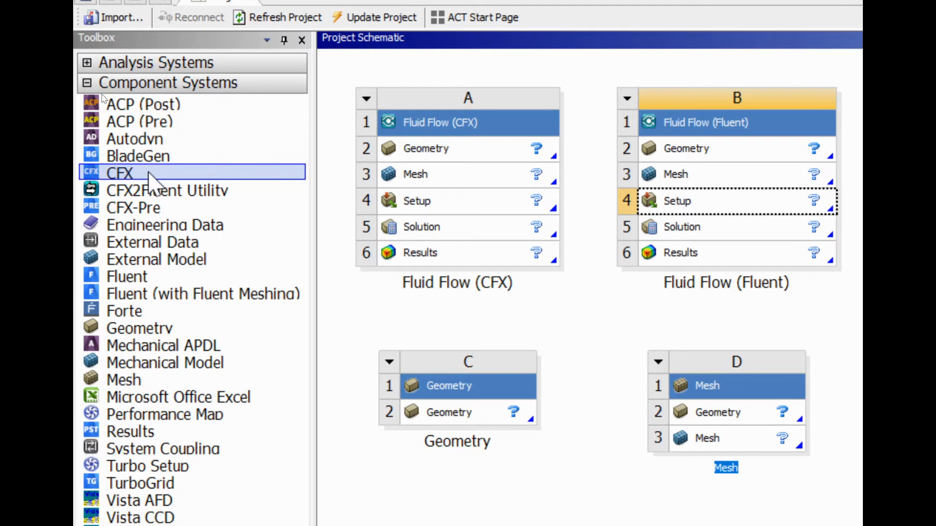
Step: Add a standalone CFX component system beside the Mesh system in the second row of the schematic
left_click_drag(148, 175, 287, 175)
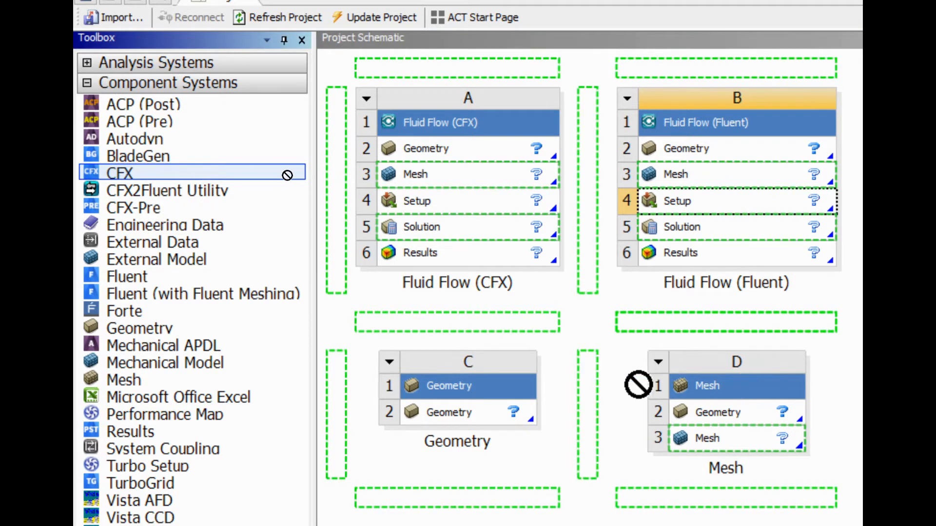
left_click_drag(638, 384, 932, 409)
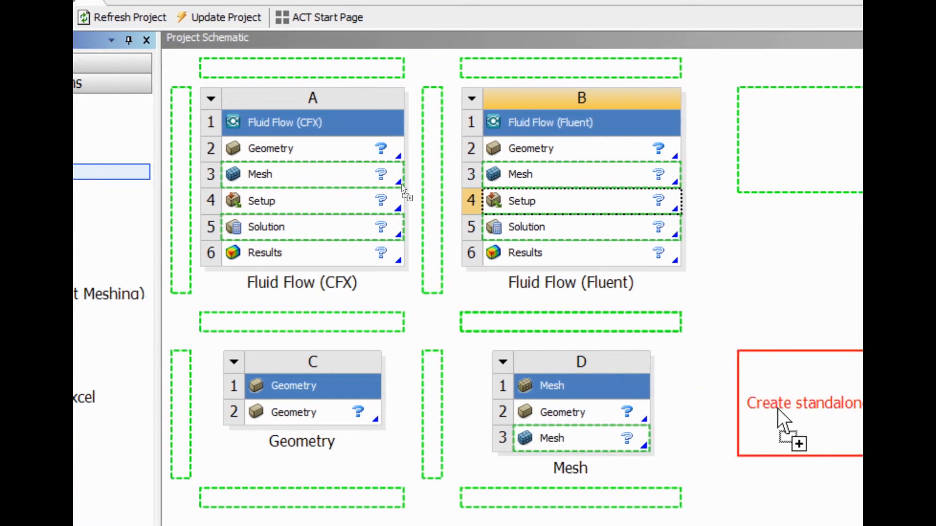
left_click_drag(777, 408, 776, 409)
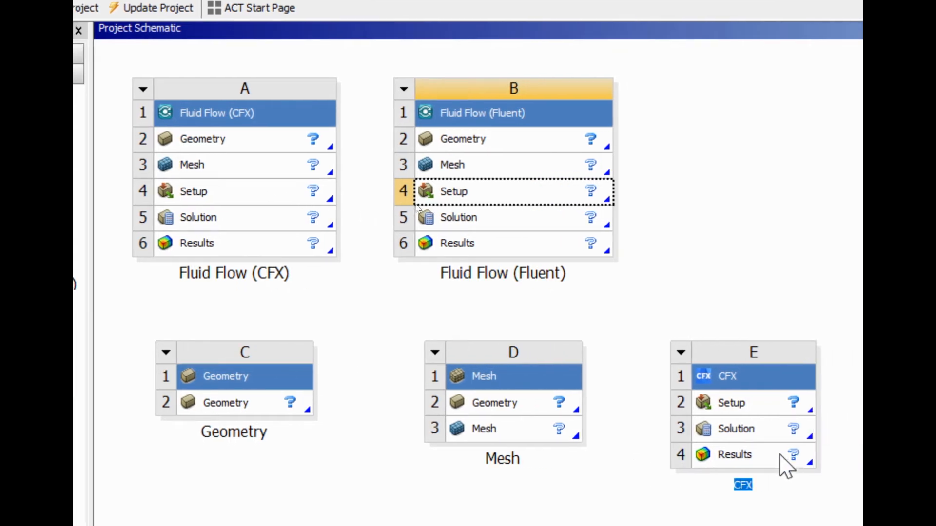
Step: Link the standalone Geometry cell to the Mesh system's Geometry cell, and its Mesh cell to the CFX component's Setup cell
left_click(235, 406)
left_click_drag(234, 406, 492, 416)
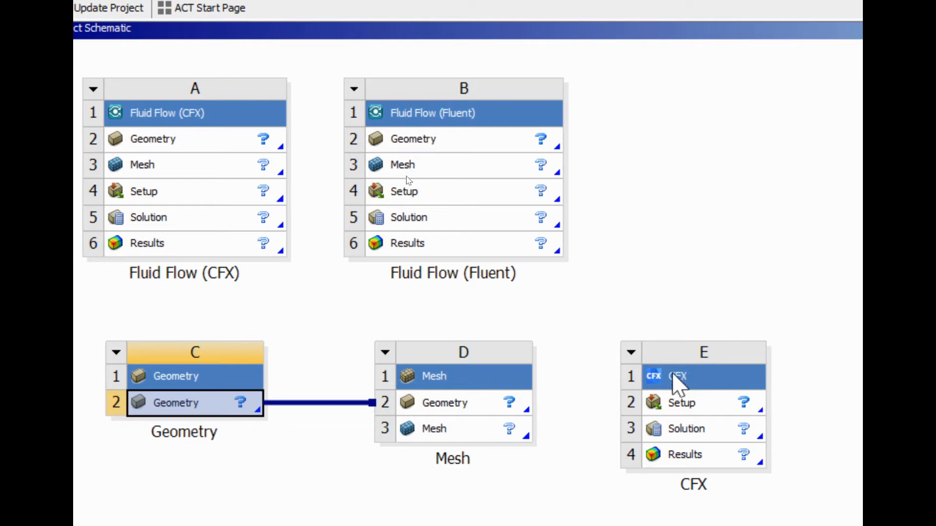
left_click(429, 426)
left_click_drag(429, 425, 664, 403)
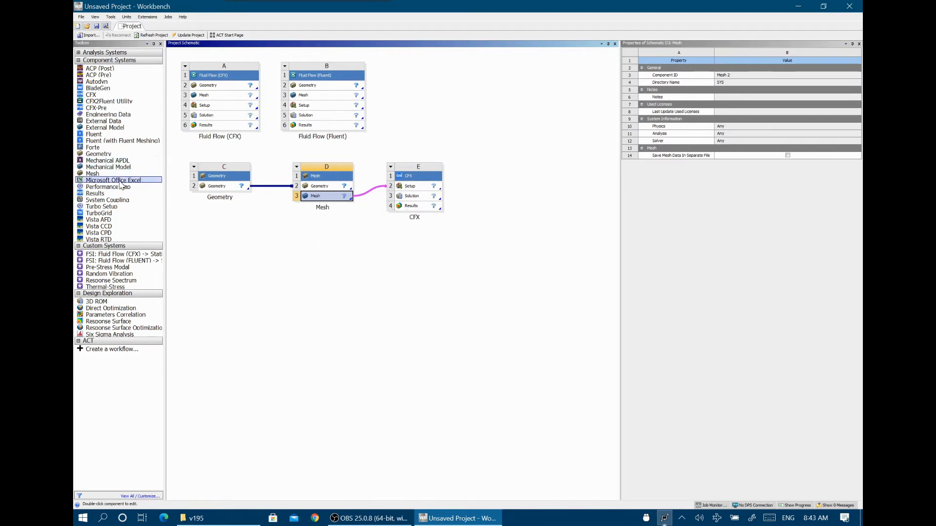
Step: Add a Results component beside the CFX component and connect the Solution cells of the Fluent, CFX and Fluid Flow (CFX) systems to it
left_click_drag(111, 194, 483, 195)
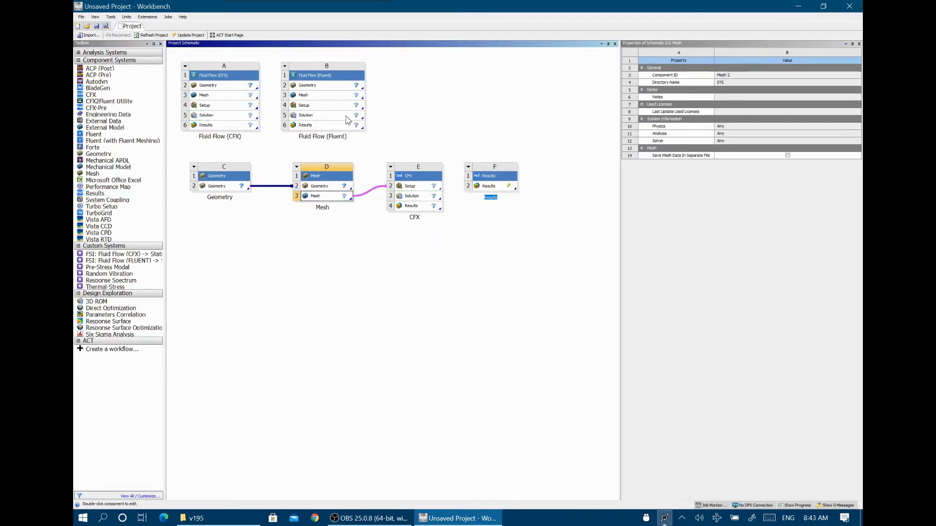
left_click_drag(343, 119, 486, 187)
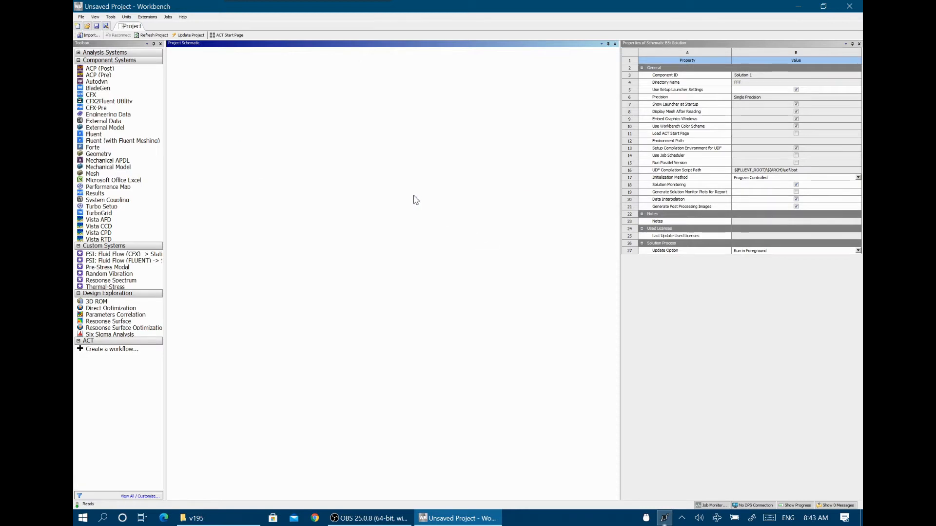
left_click_drag(413, 198, 486, 193)
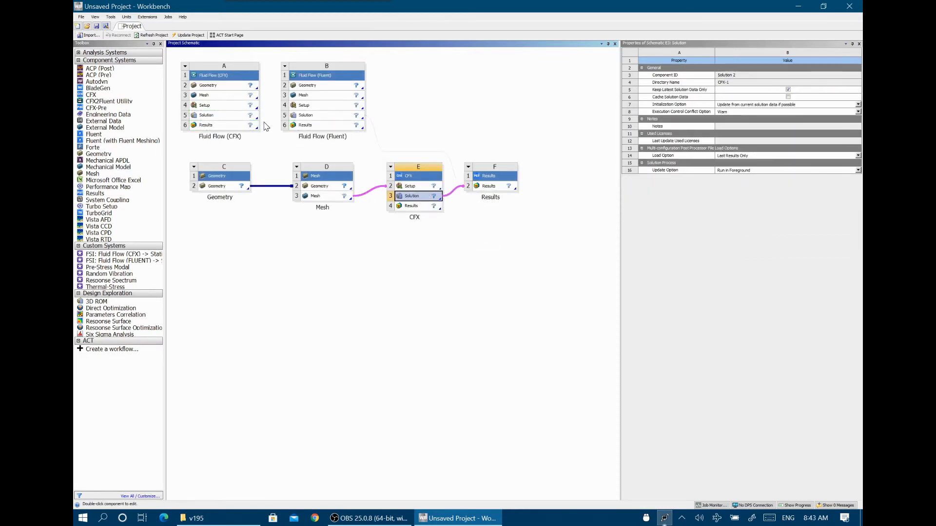
left_click_drag(240, 118, 488, 191)
left_click(464, 118)
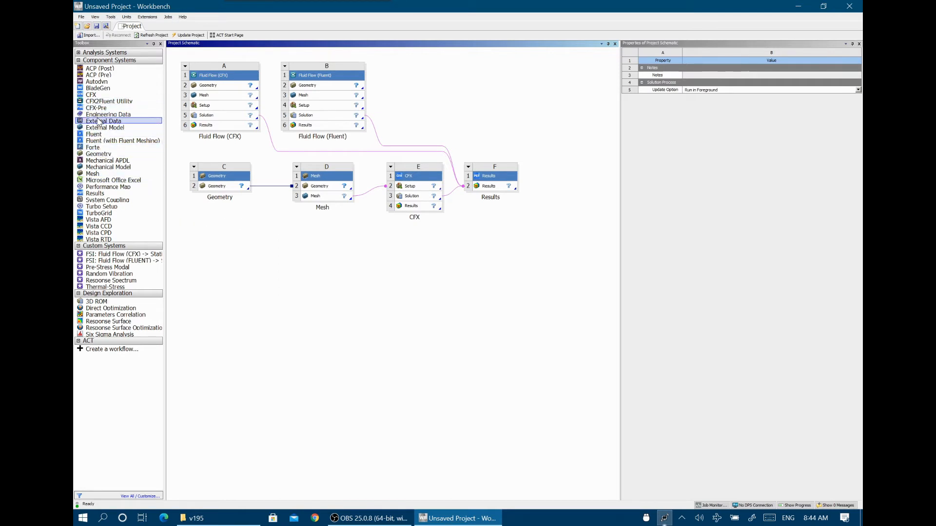
Step: Add a second Mesh component below the first one and link the standalone Geometry cell to its Geometry cell
left_click_drag(103, 173, 319, 270)
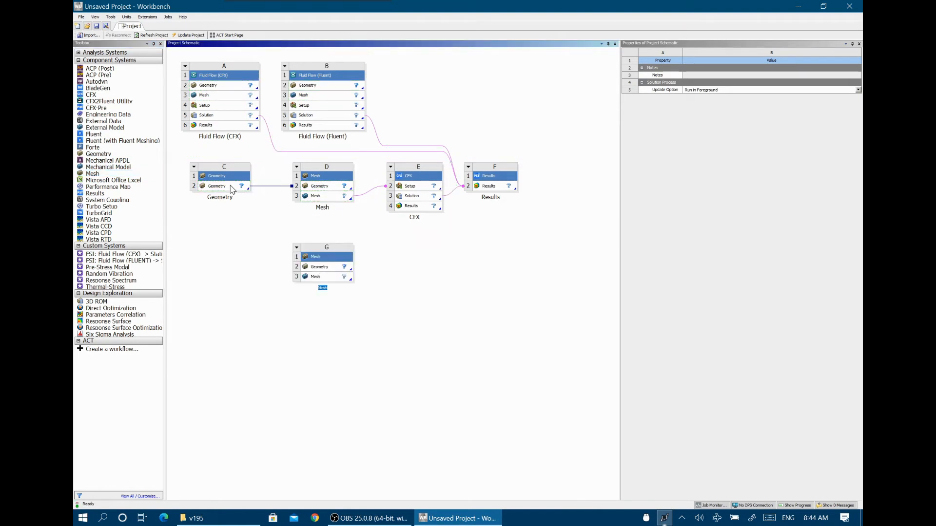
left_click_drag(243, 186, 396, 275)
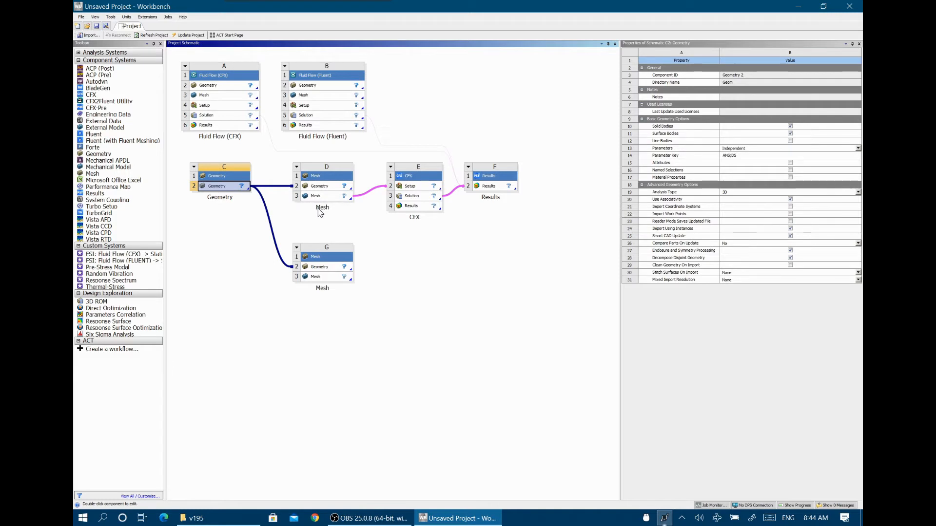
Step: Rename the Mesh system that feeds the CFX component as Mesh 1
left_click(332, 214)
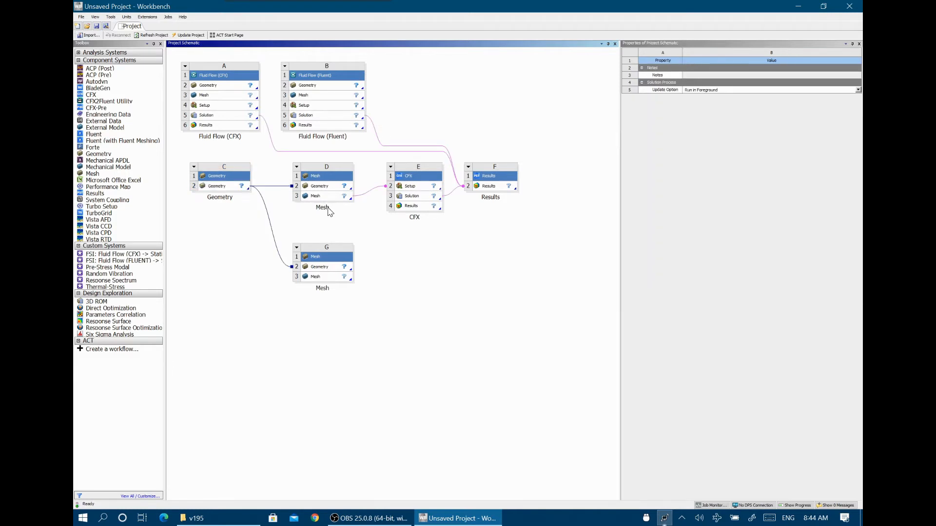
left_click(326, 208)
key("End")
left_click(324, 186)
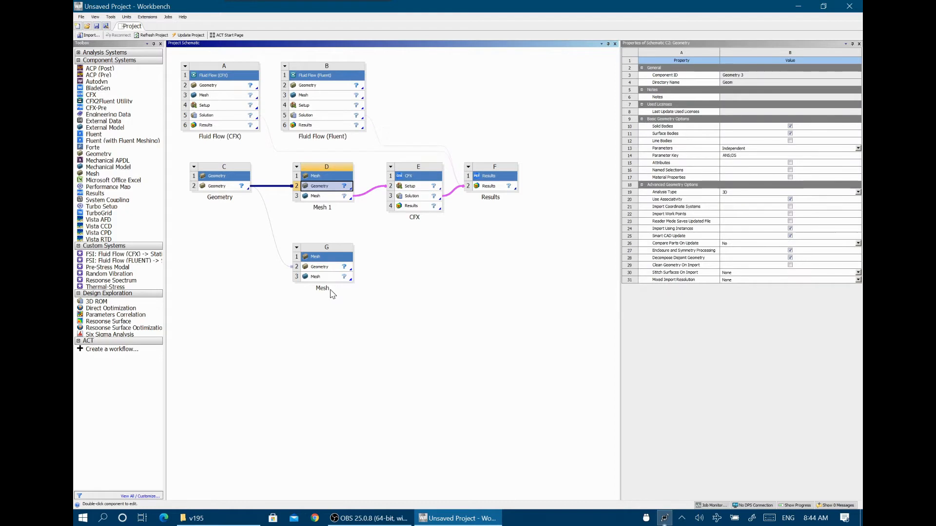
Step: Rename the lower Mesh system as Mesh 2
left_click(331, 292)
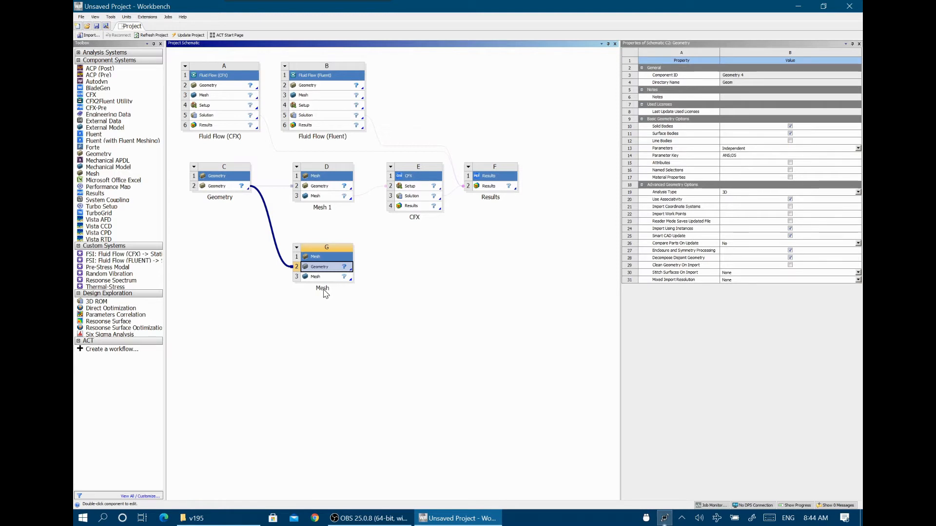
double_click(323, 289)
key("End")
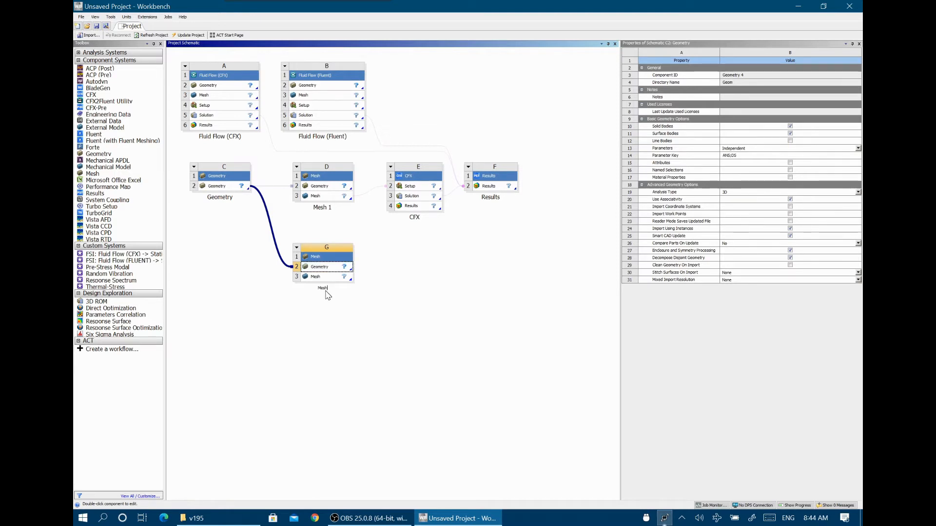
key("Return")
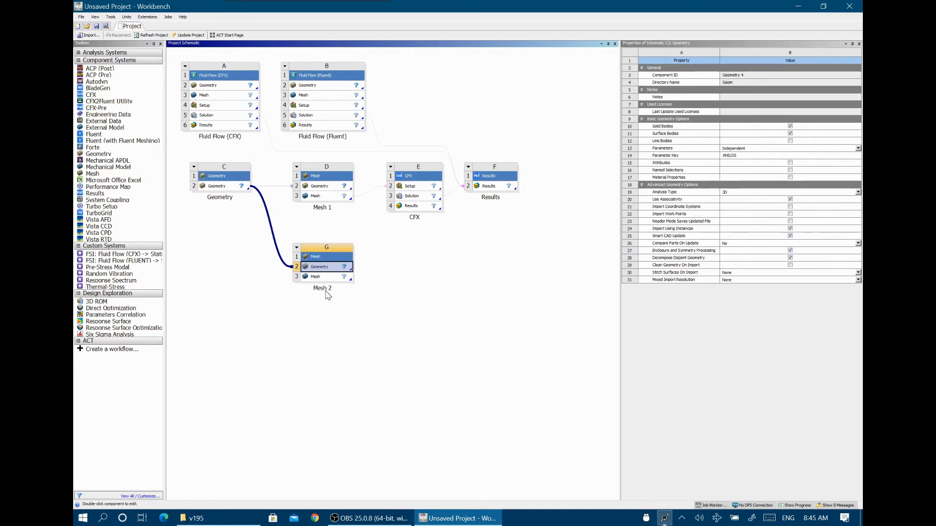
left_click(347, 303)
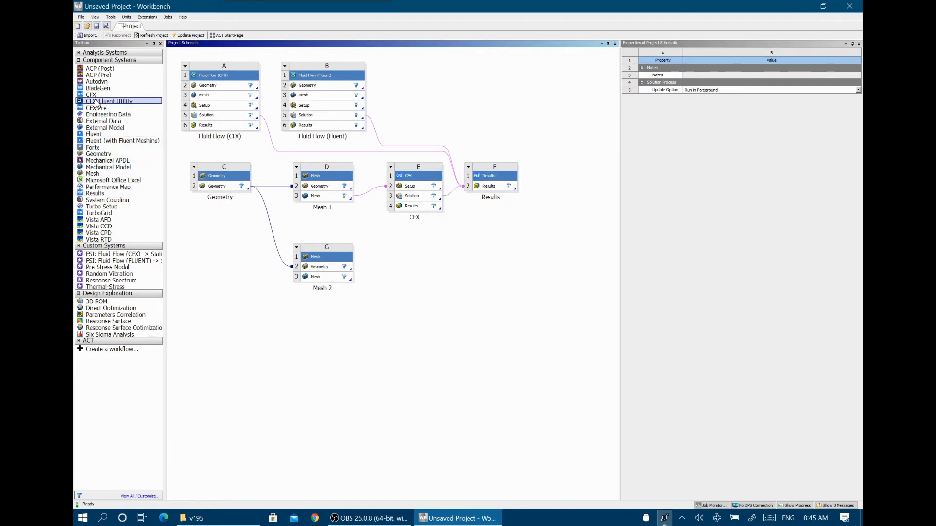
Step: Add a second CFX component beside Mesh 2 and rename the upper CFX component as CFX Ke
left_click_drag(93, 95, 414, 266)
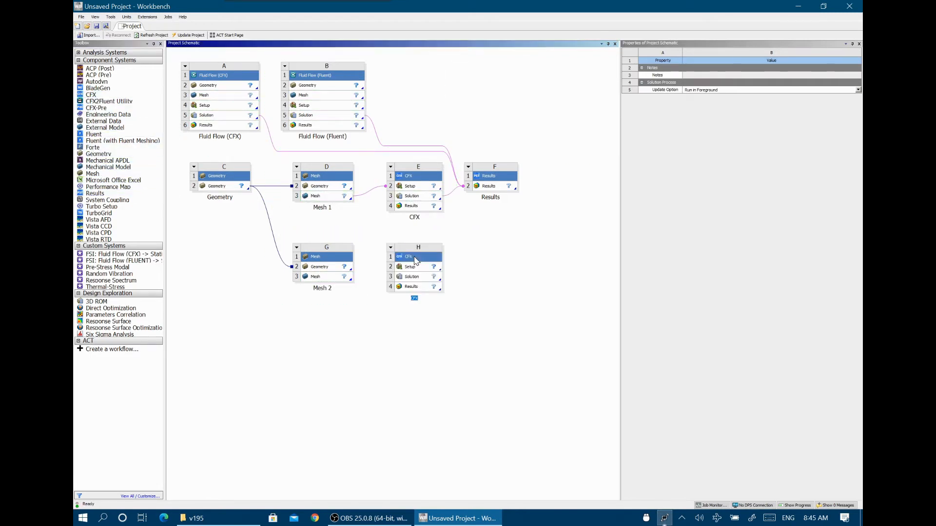
left_click(431, 241)
double_click(418, 219)
type("Ke")
left_click_drag(510, 323, 435, 308)
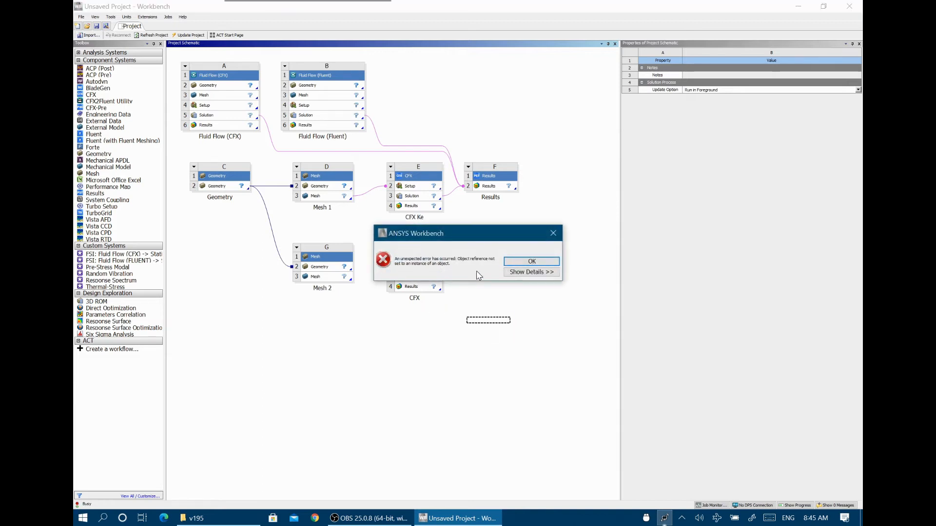
left_click(517, 263)
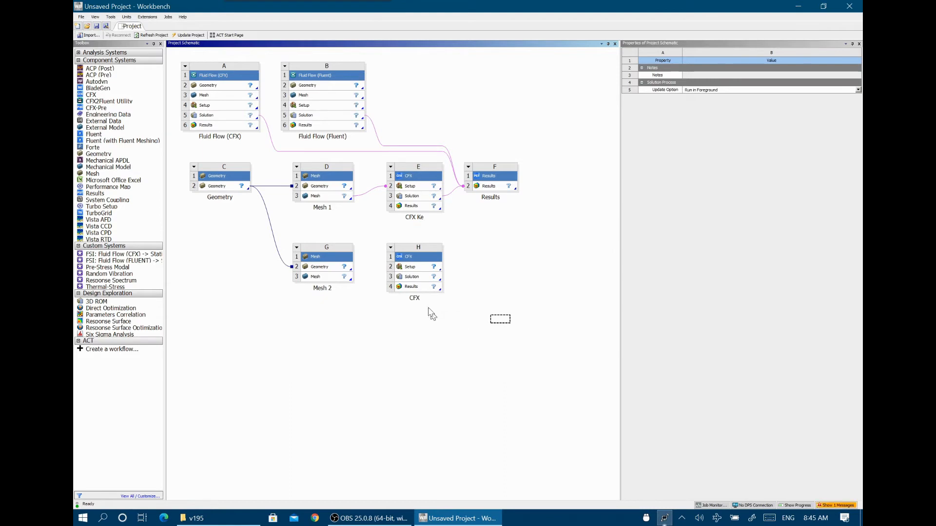
Step: Rename the lower CFX component as CFX Kw and link the Mesh cell of Mesh 2 to its Setup cell
double_click(415, 298)
type("Kw")
key("Return")
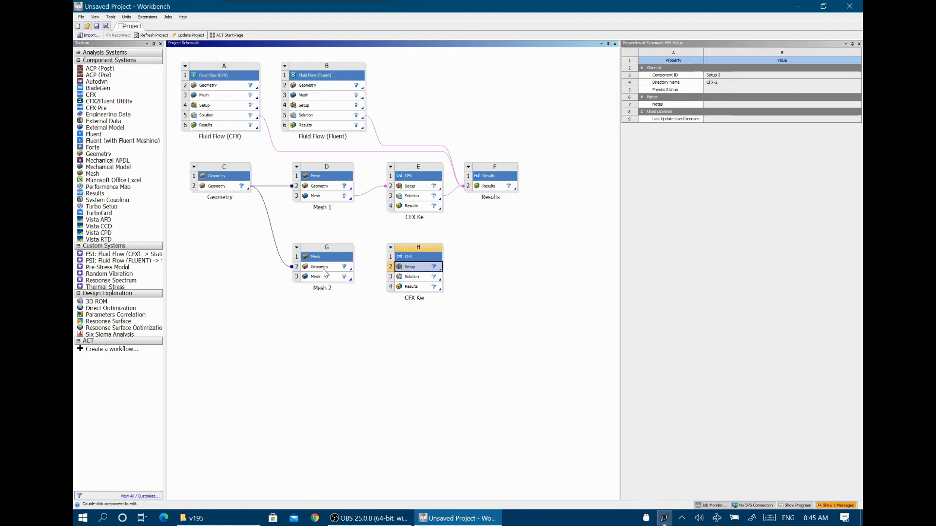
left_click_drag(320, 276, 407, 271)
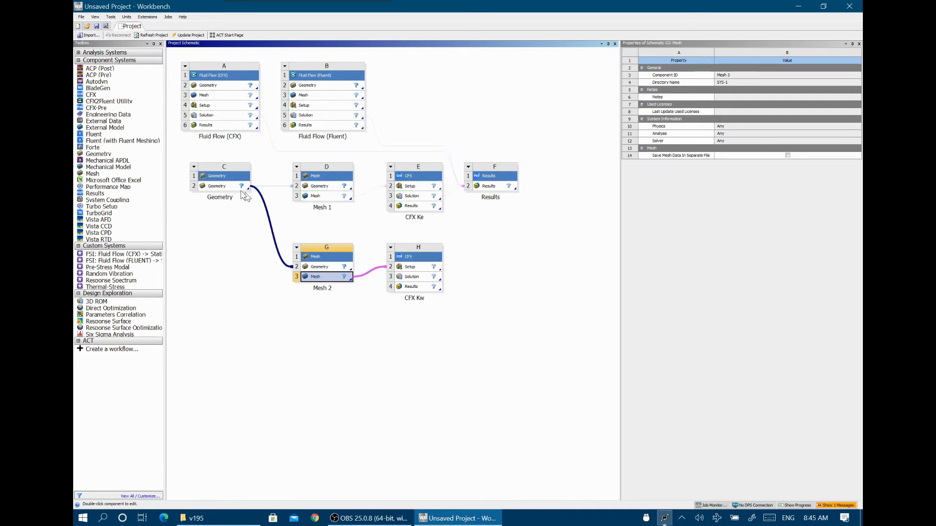
Step: Expand the Analysis Systems group and open the standalone Geometry cell in SpaceClaim
left_click(78, 57)
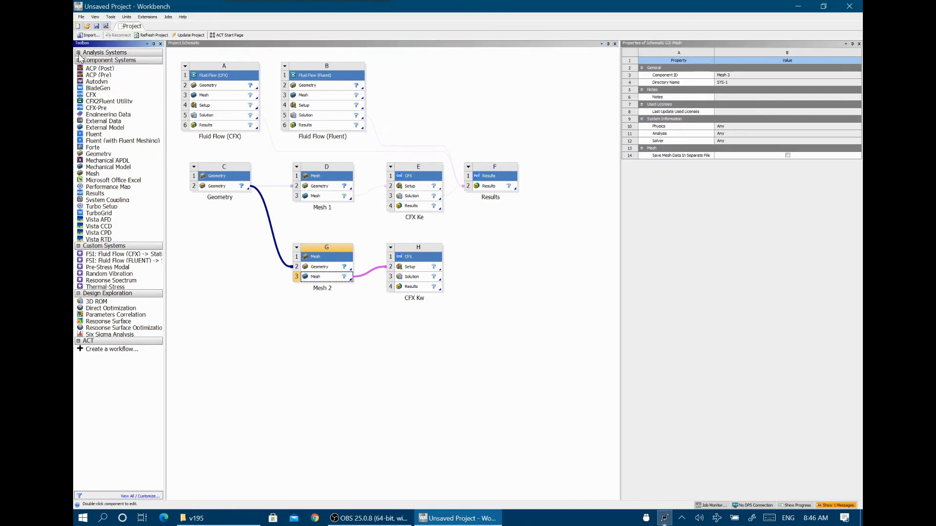
left_click(78, 52)
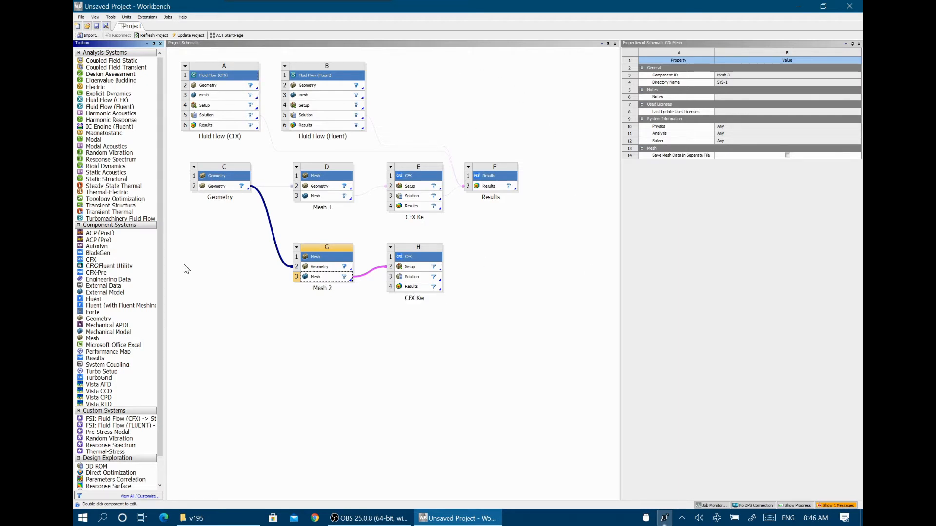
double_click(215, 187)
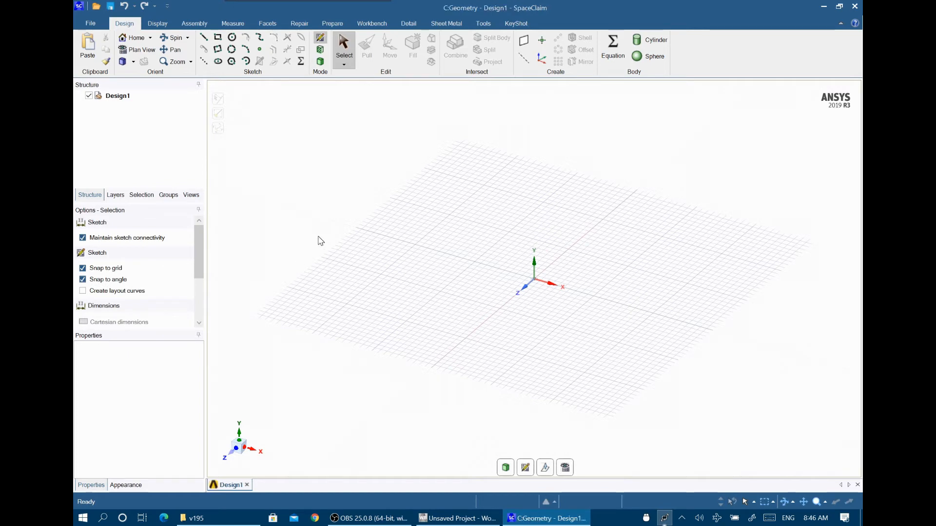
Step: Sketch a circle about 51 mm in diameter centred on the origin in the XY plane and turn it into a surface with Pull
left_click(320, 63)
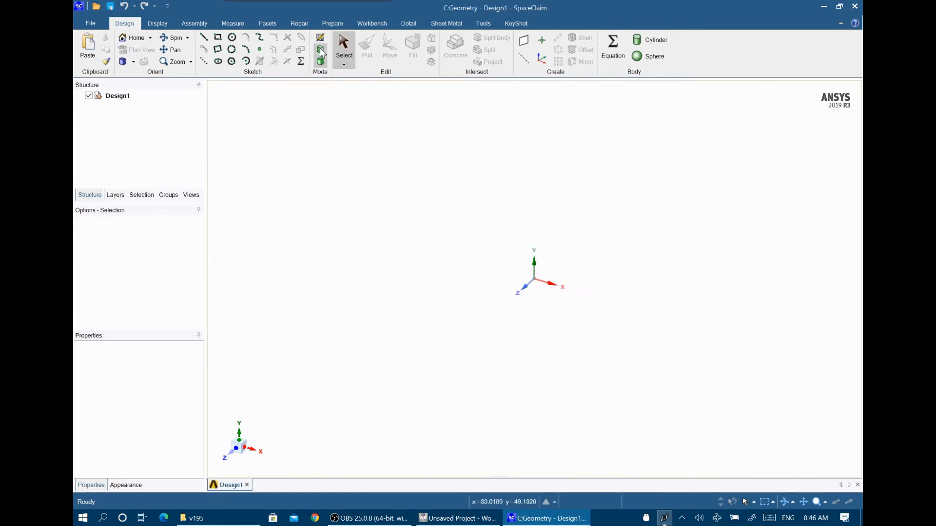
left_click(321, 41)
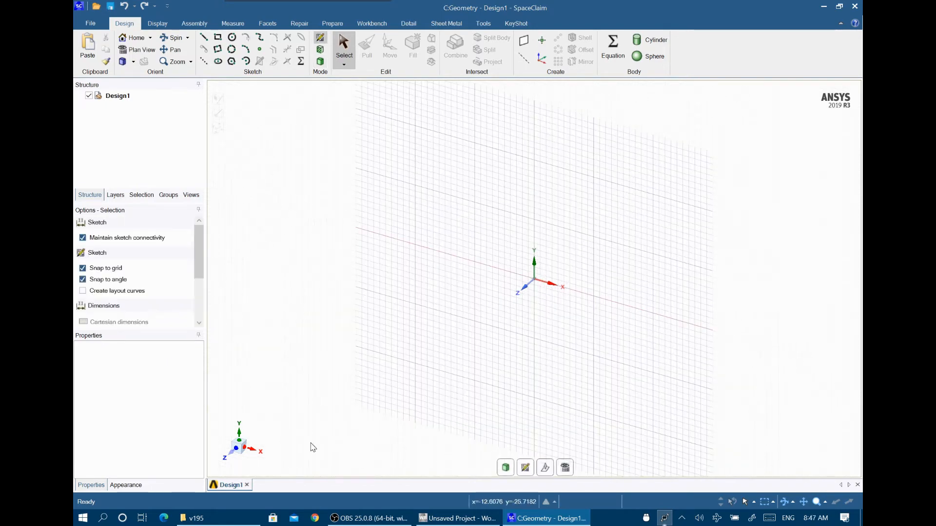
left_click(565, 468)
left_click(232, 37)
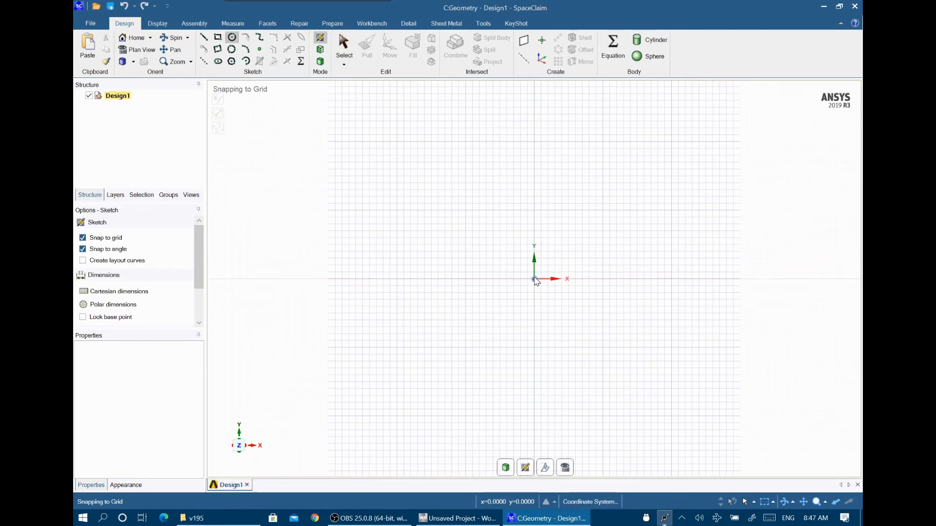
left_click(535, 280)
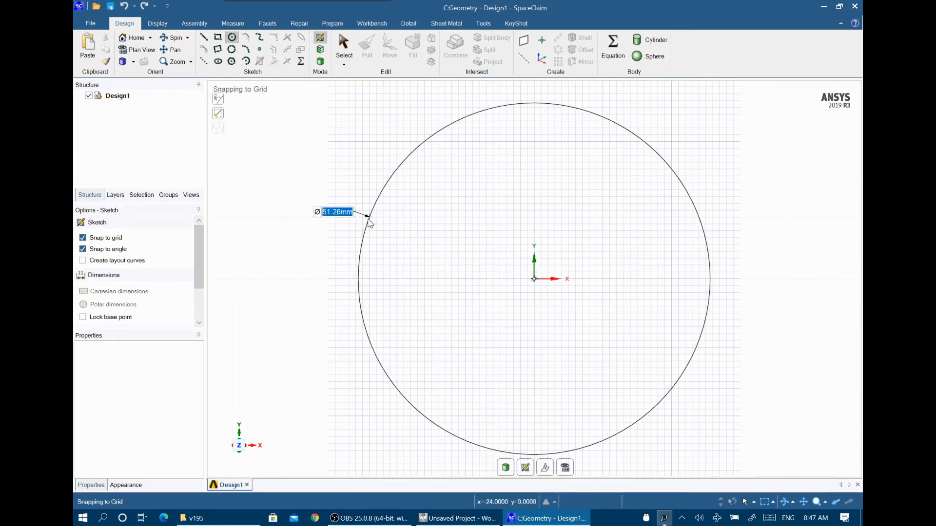
left_click(369, 220)
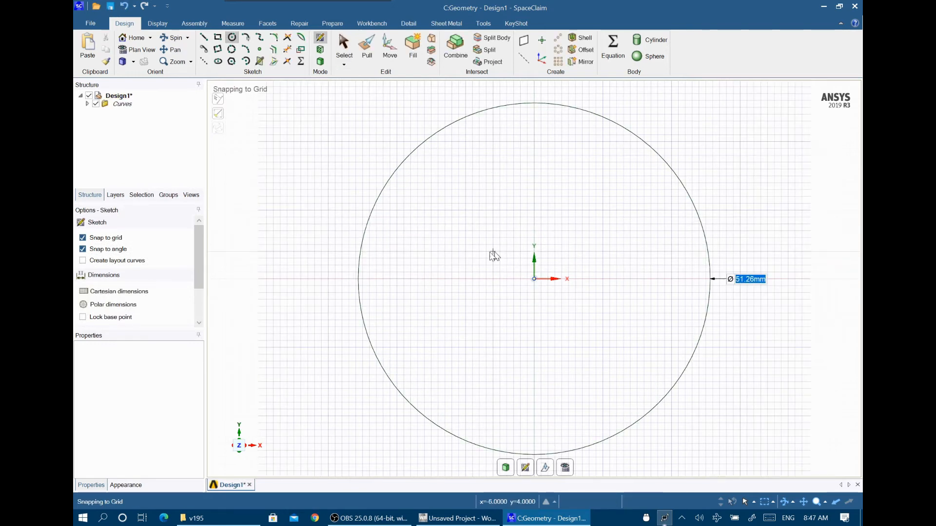
left_click(367, 49)
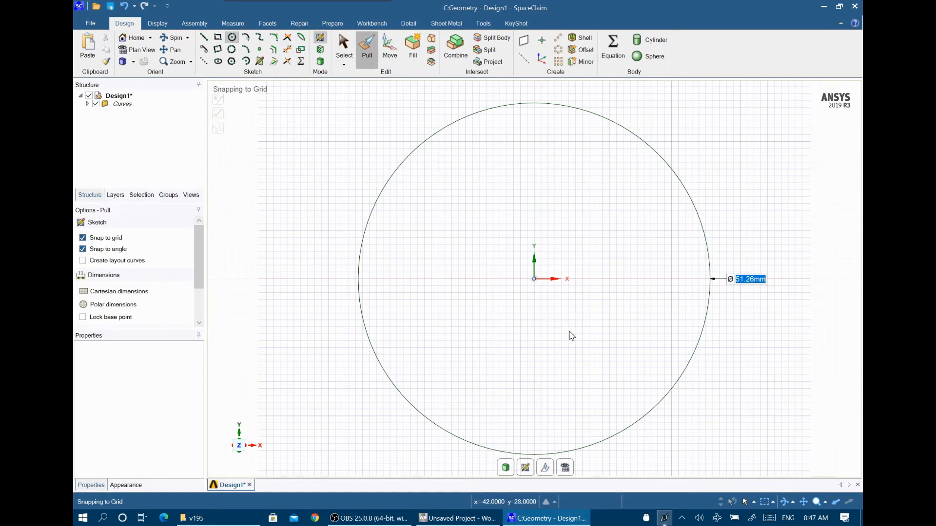
middle_click_drag(574, 331, 528, 347)
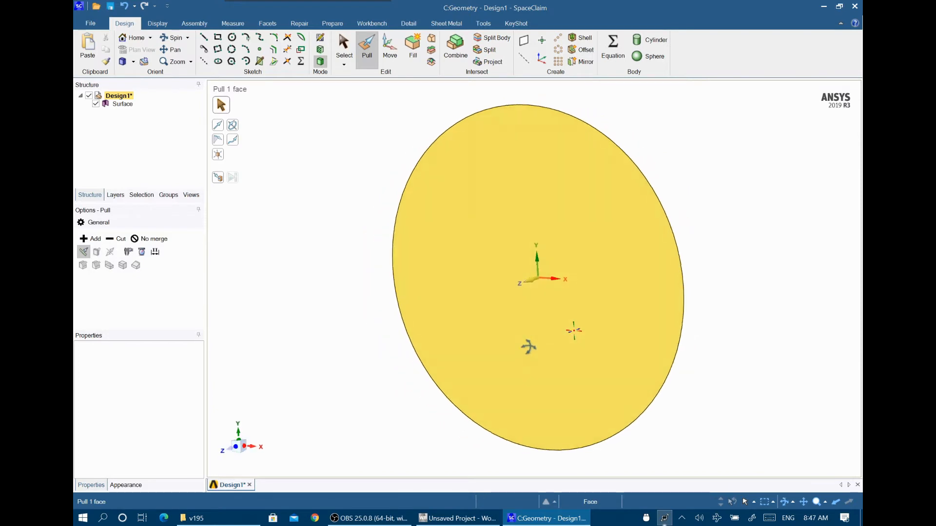
left_click_drag(549, 282, 547, 284)
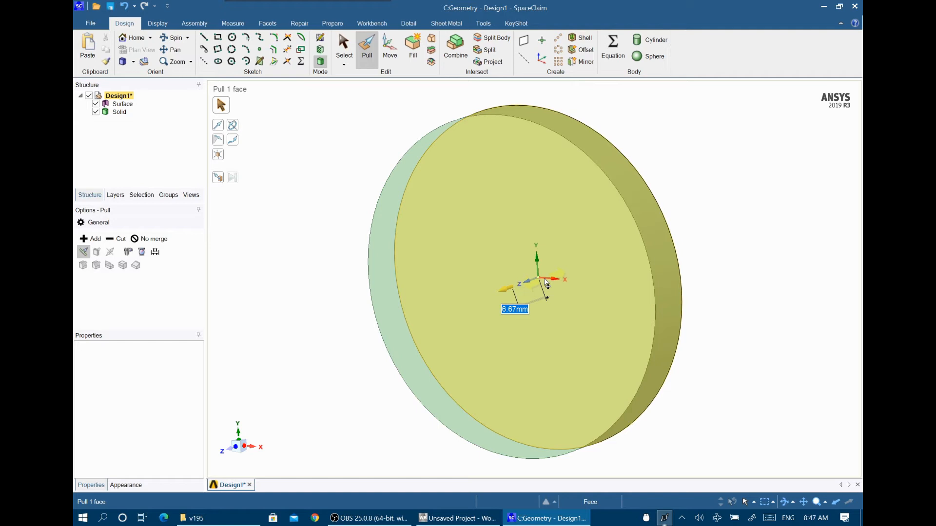
left_click_drag(545, 283, 533, 308)
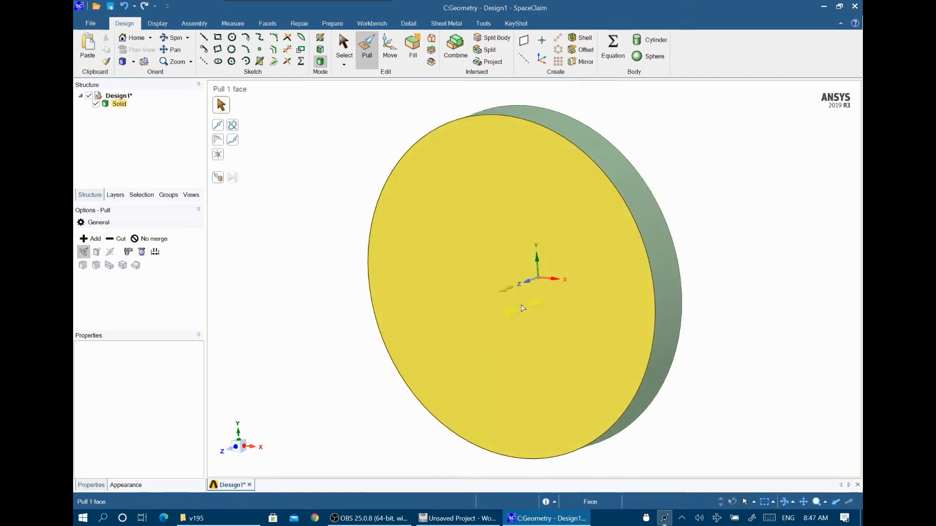
left_click_drag(516, 292, 507, 311)
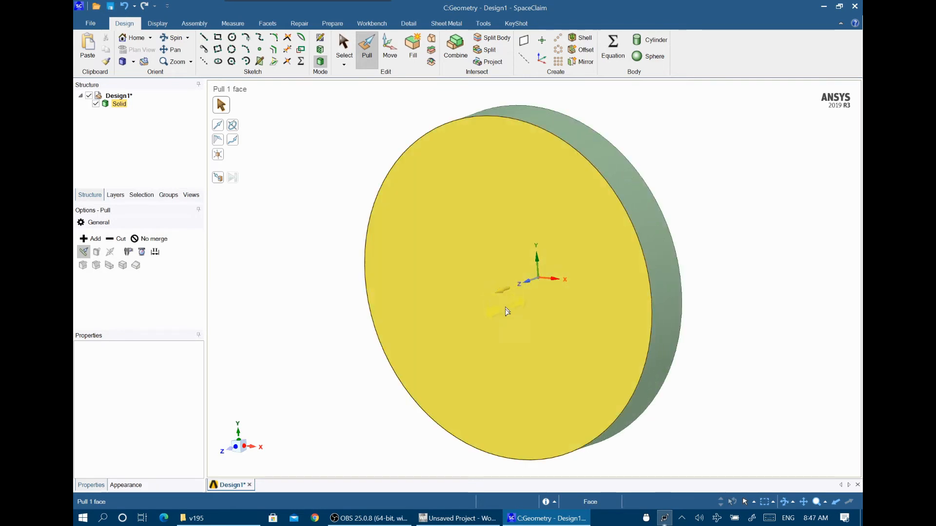
left_click(236, 218)
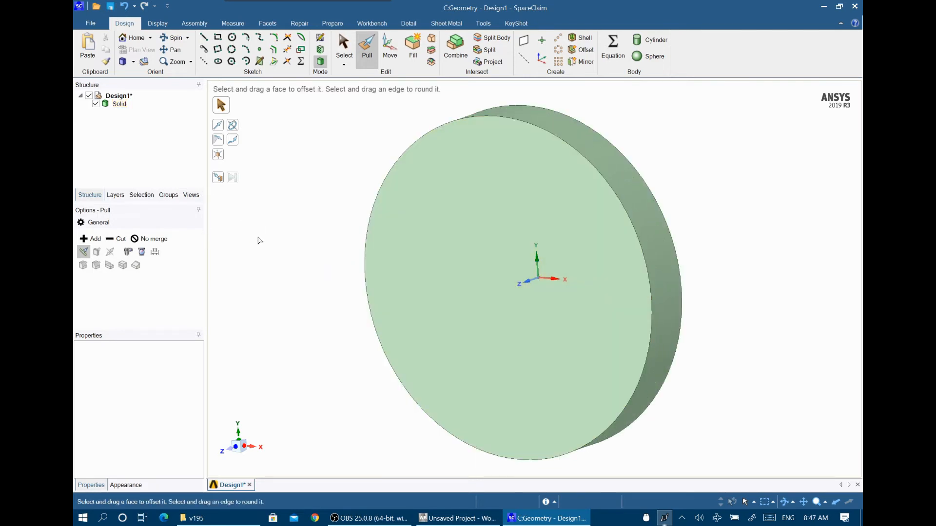
key("s")
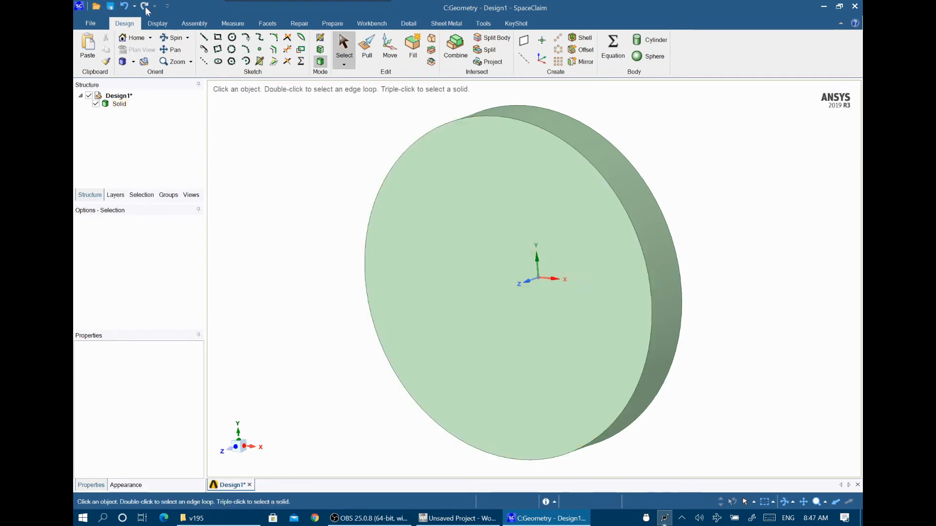
left_click(124, 7)
left_click(125, 8)
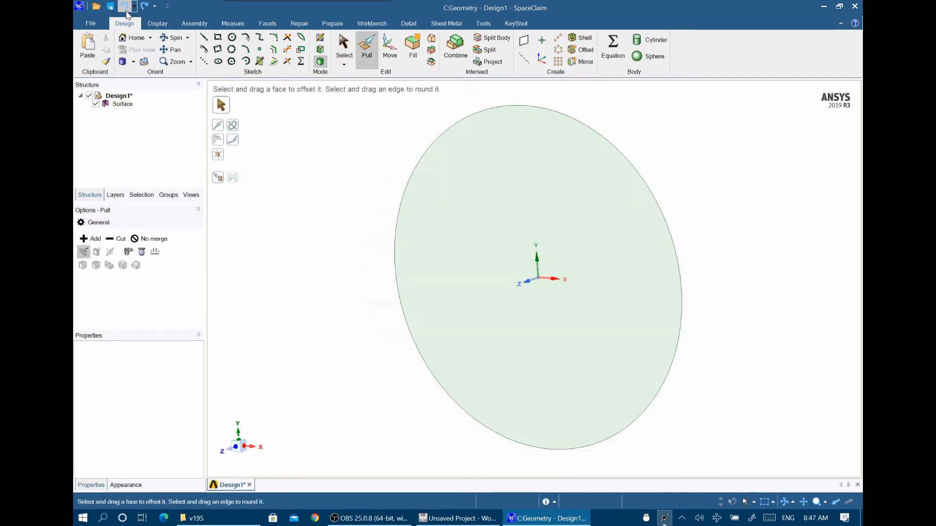
Step: Pull the circular face into a solid disc about 2.9 mm thick and make that pull dimension a parameter
left_click(534, 286)
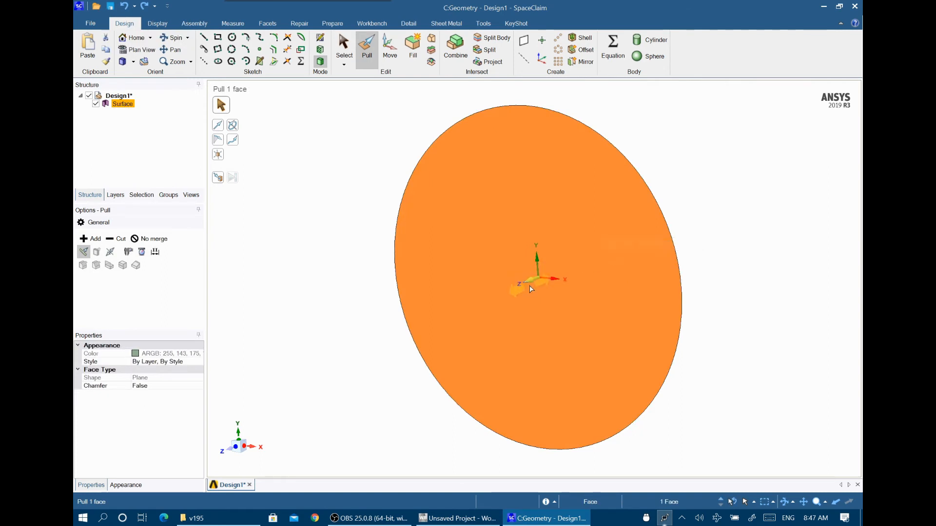
left_click_drag(531, 284, 519, 289)
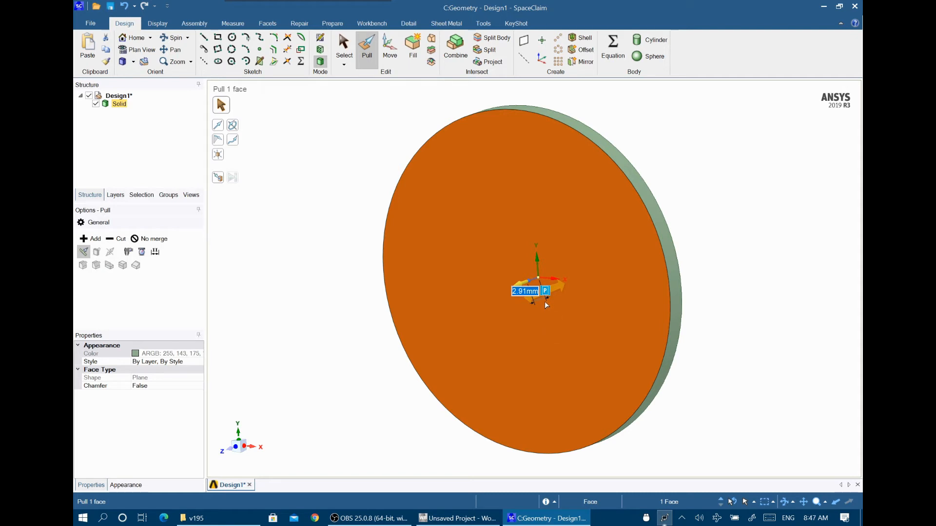
left_click(545, 293)
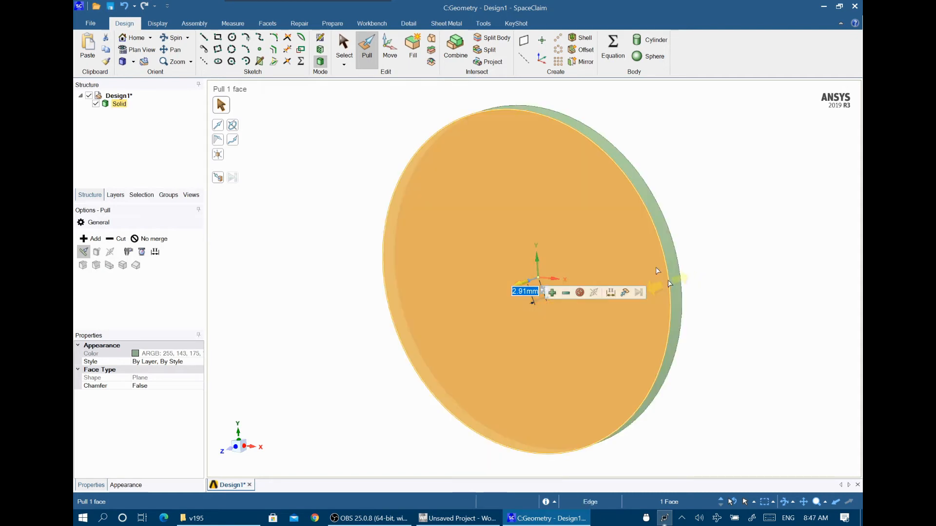
Step: Rename the ruler dimension Group1 under Driving Dimensions as Thickness
left_click(167, 195)
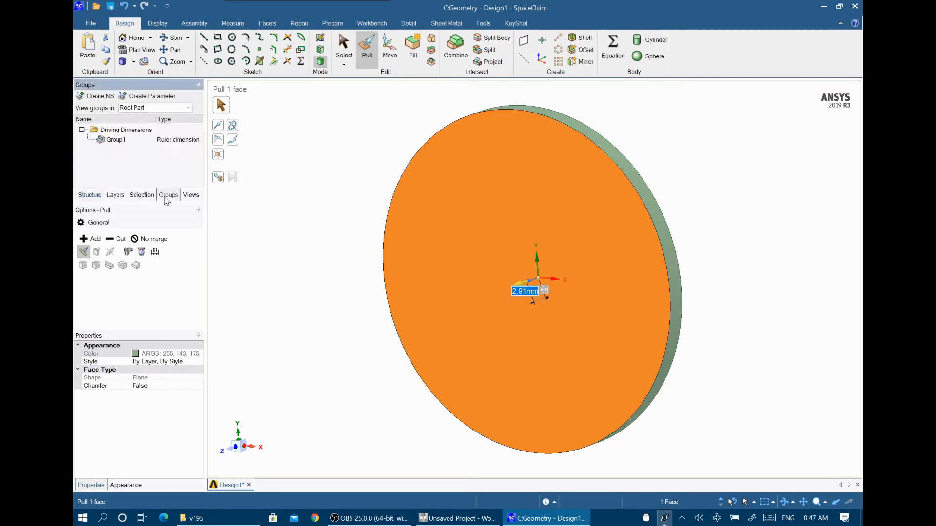
left_click(122, 147)
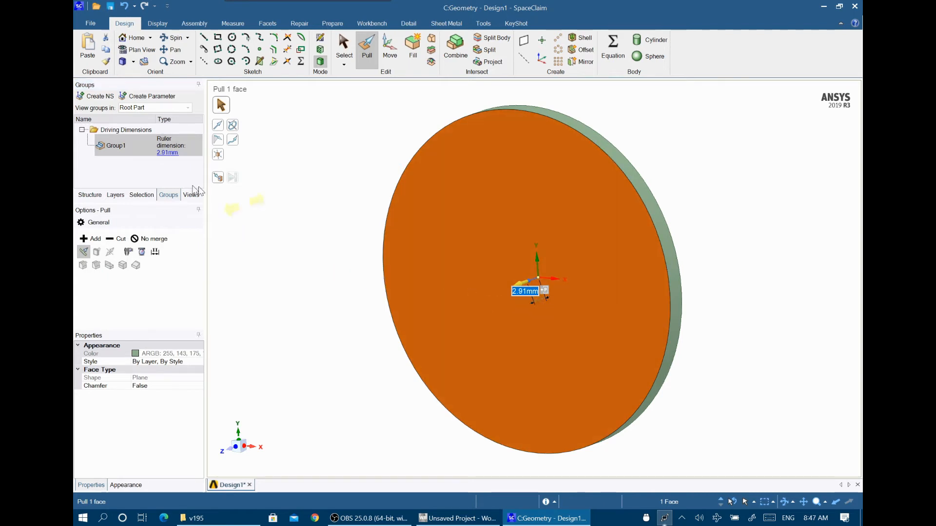
right_click(122, 151)
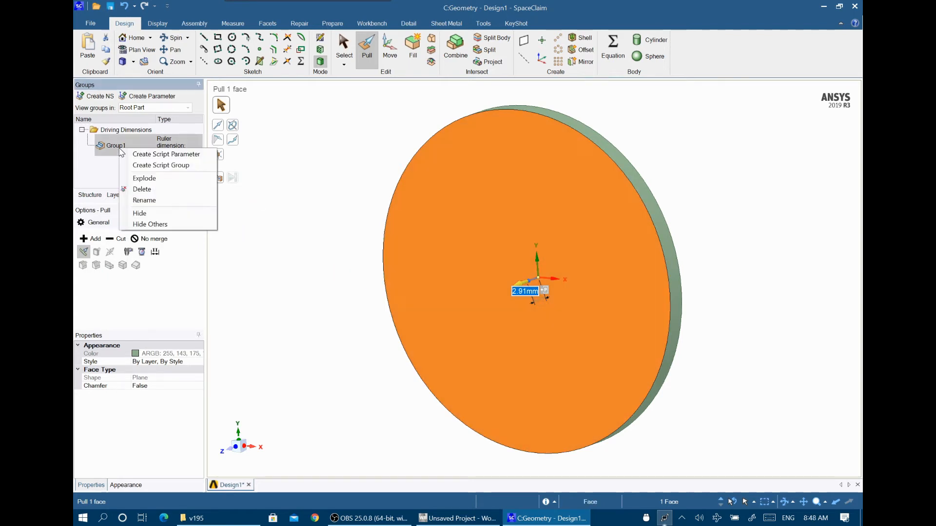
left_click(137, 200)
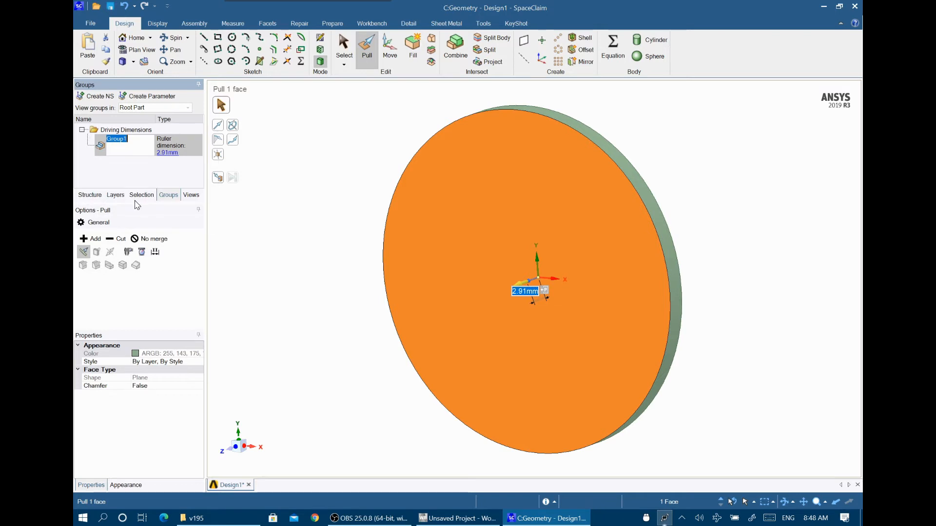
type("Thickness")
key("Return")
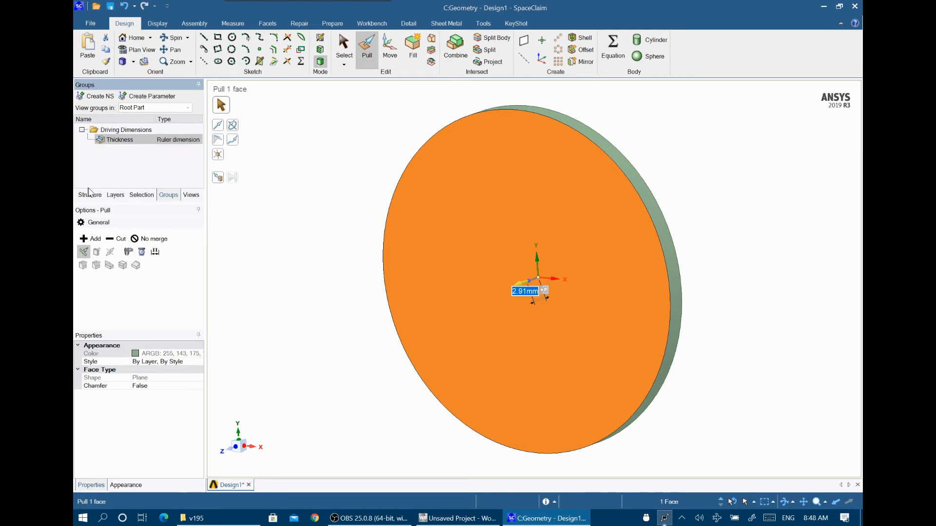
Step: Set the Thickness driving dimension to 6 mm and clear the disc face selection
left_click(175, 152)
left_click(175, 153)
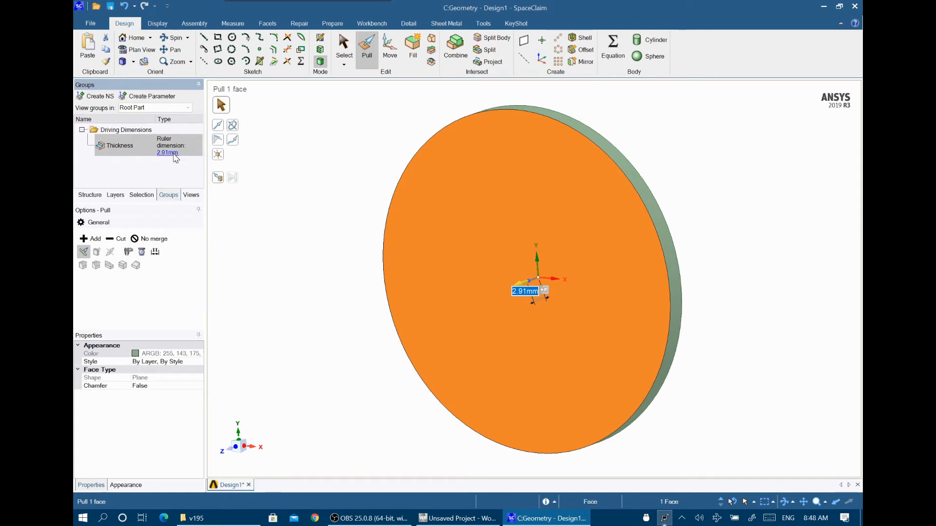
left_click(184, 158)
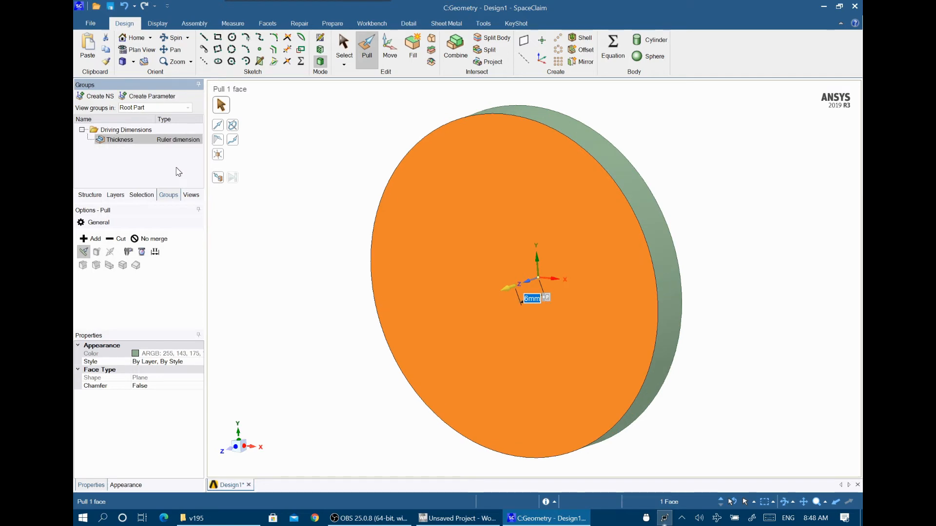
left_click(769, 275)
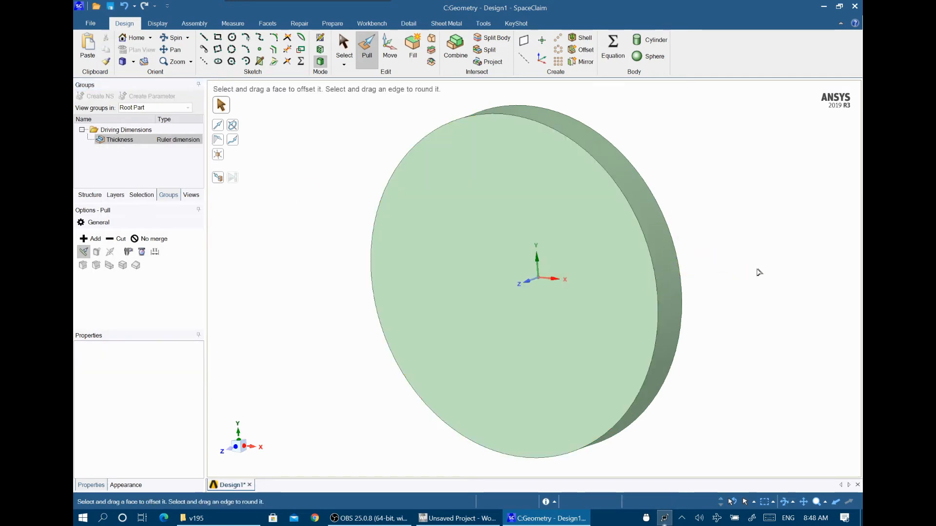
Step: Switch to Workbench and open the project's Parameter Set
left_click(457, 518)
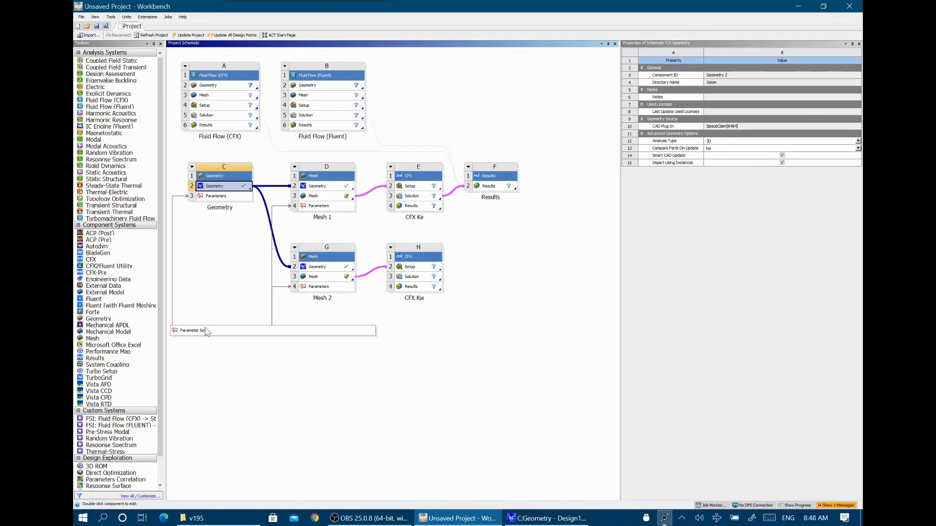
double_click(208, 331)
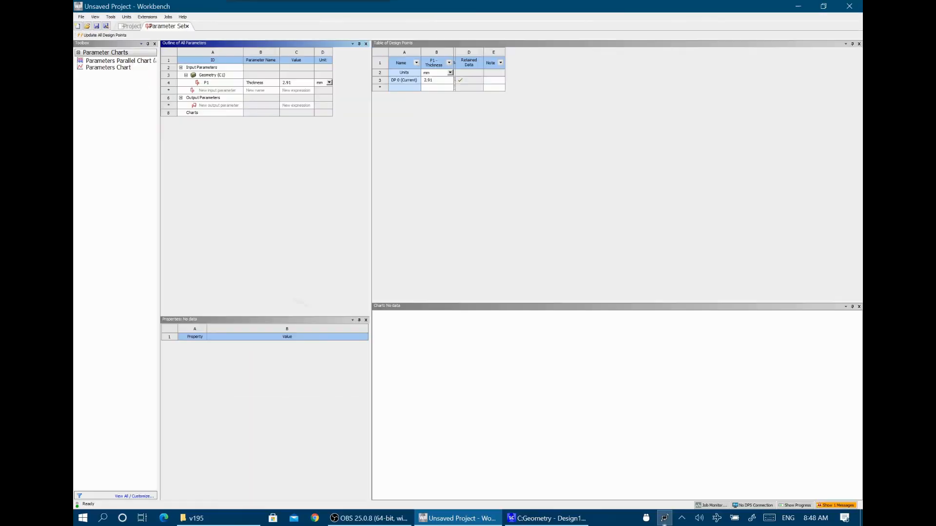
left_click(132, 27)
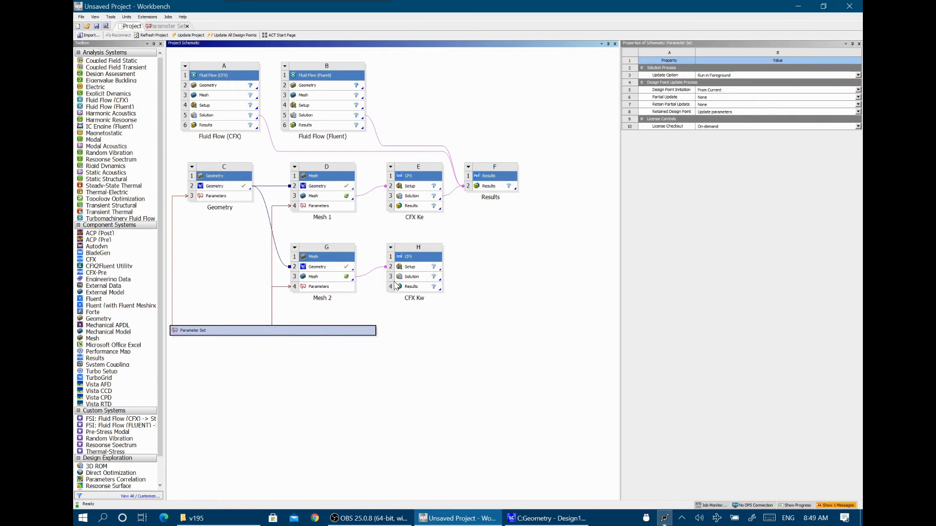
double_click(300, 332)
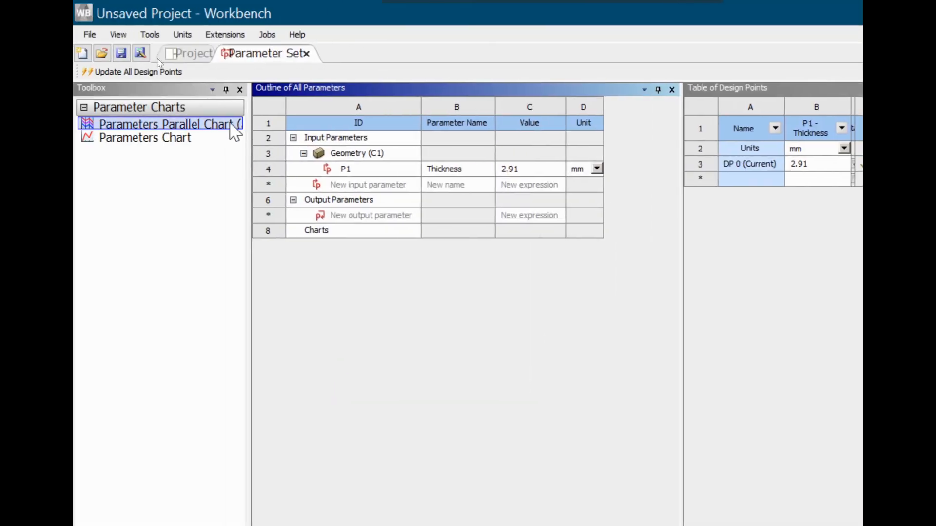
Step: Examine the input and output parameters, the unit of Thickness and the available parameter charts
left_click(294, 110)
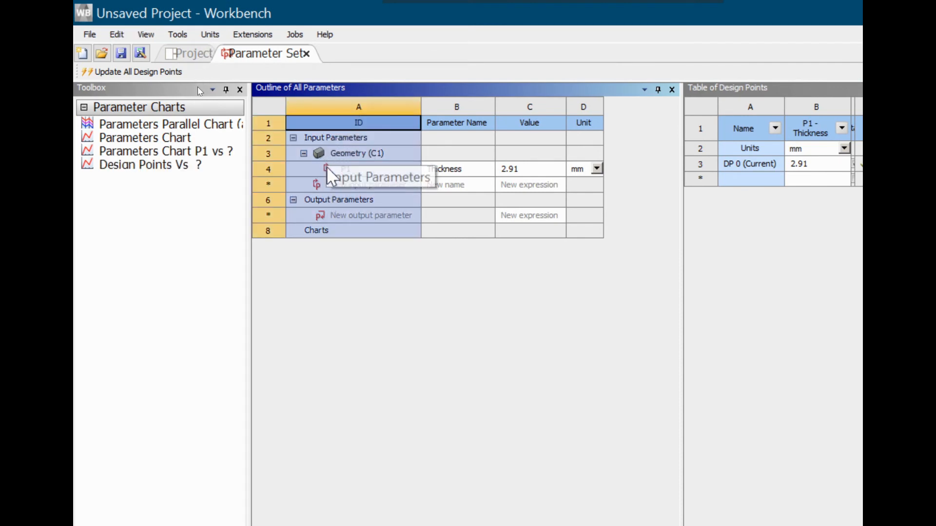
left_click(334, 204)
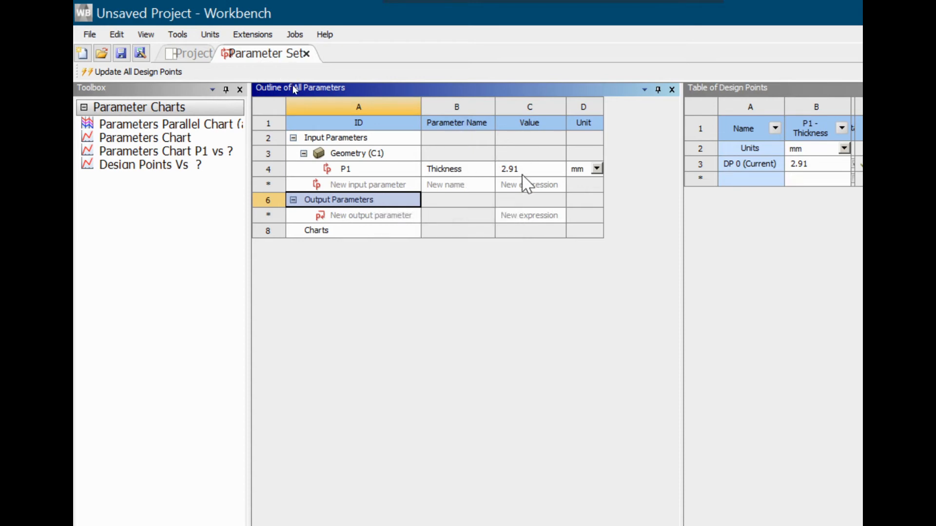
left_click(597, 168)
left_click(598, 168)
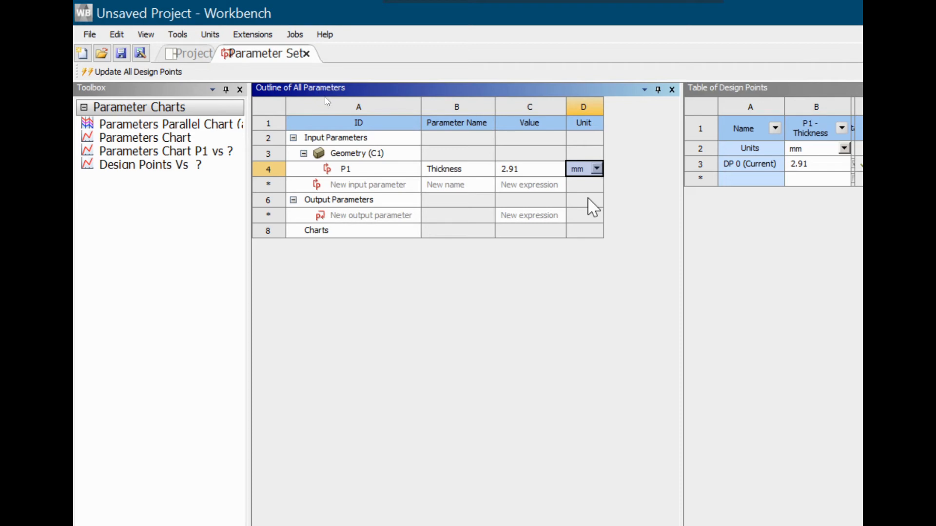
left_click_drag(141, 138, 144, 151)
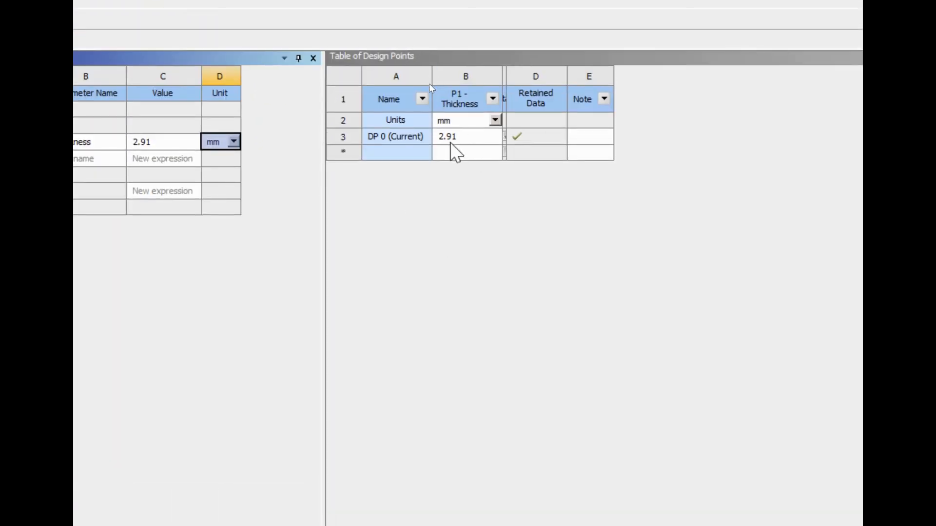
Step: Add two design points with Thickness values of 6 mm and 15 mm
left_click(450, 153)
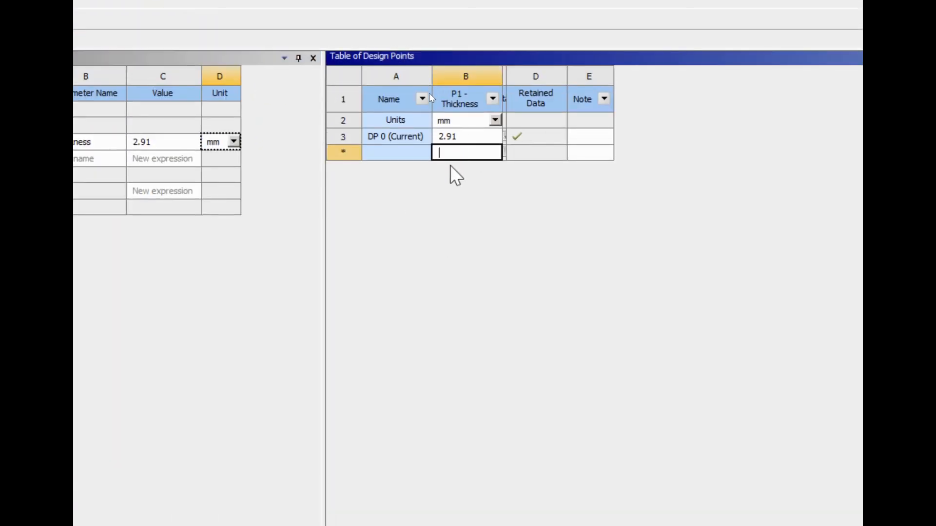
type("6")
key("Return")
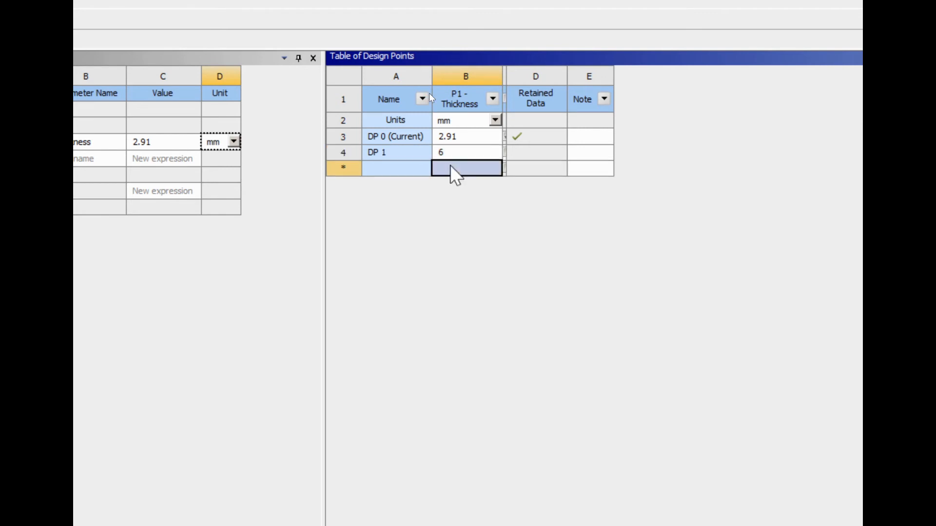
left_click(464, 166)
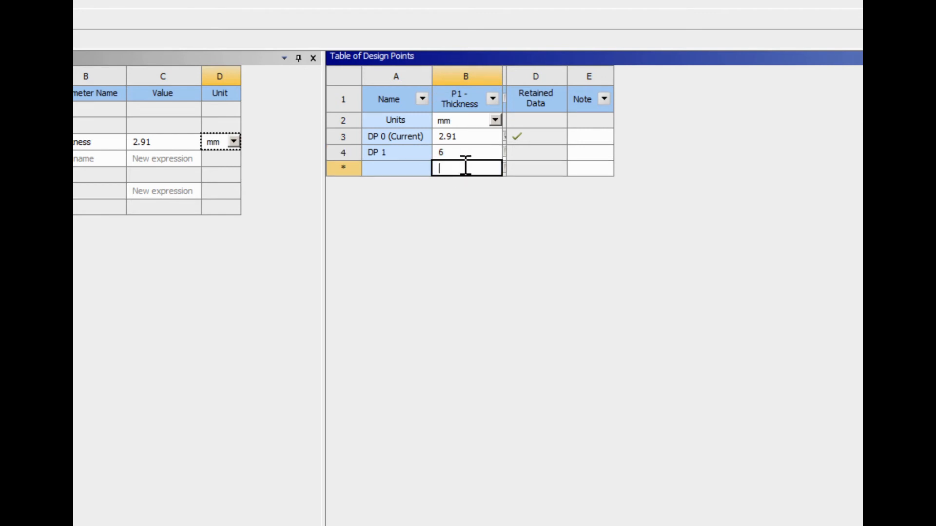
type("15")
key("Return")
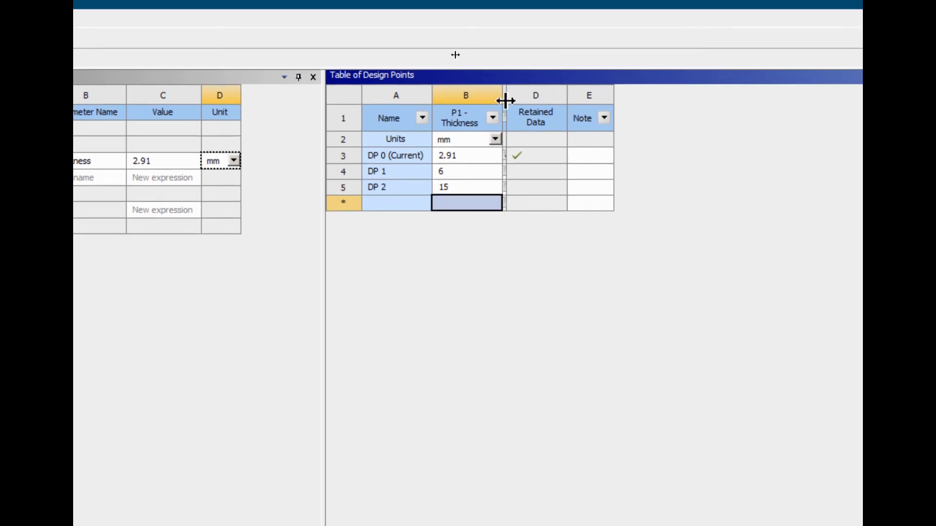
Step: Widen the Retain column in the design point table and enable Retain for DP 1, DP 2 and the whole column
left_click_drag(505, 101, 590, 96)
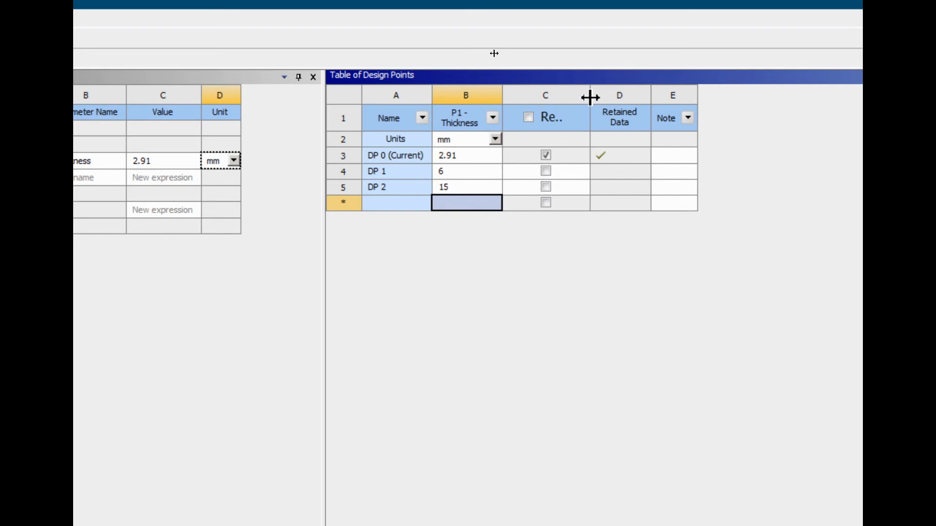
left_click(546, 171)
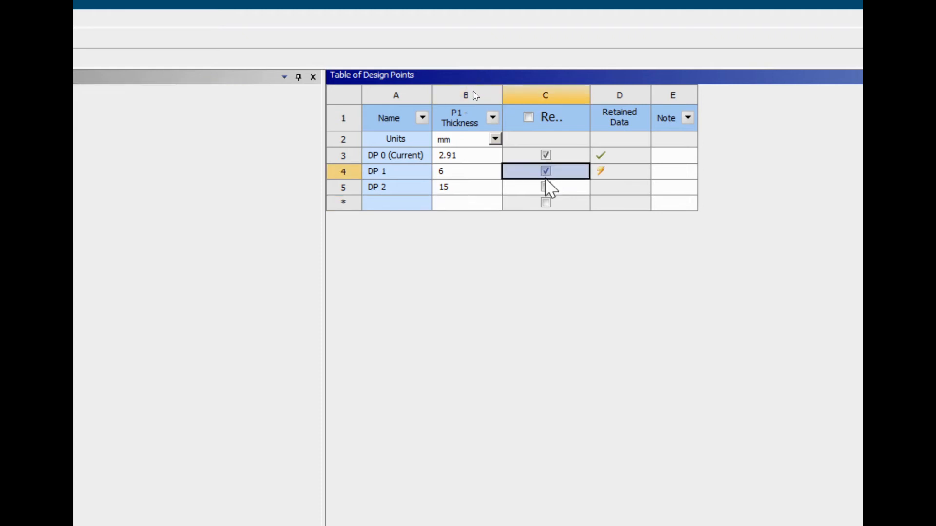
left_click(546, 187)
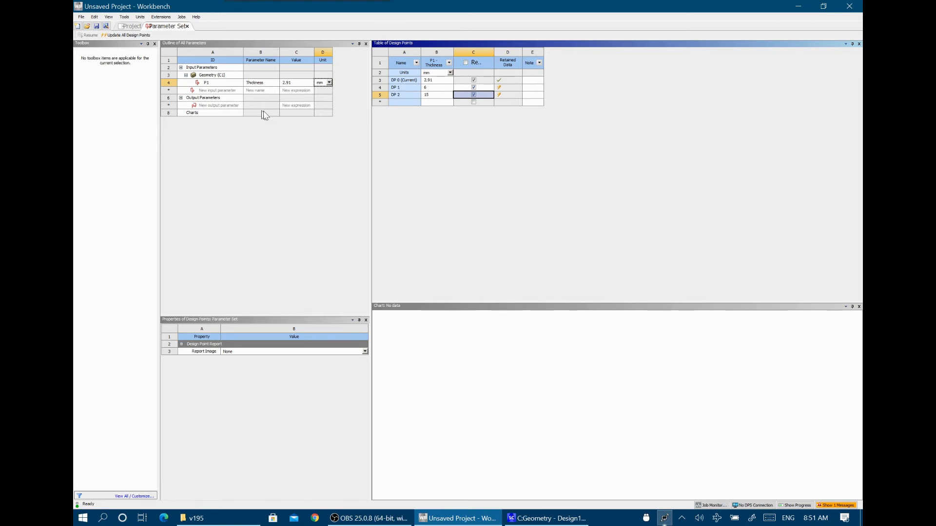
left_click(466, 62)
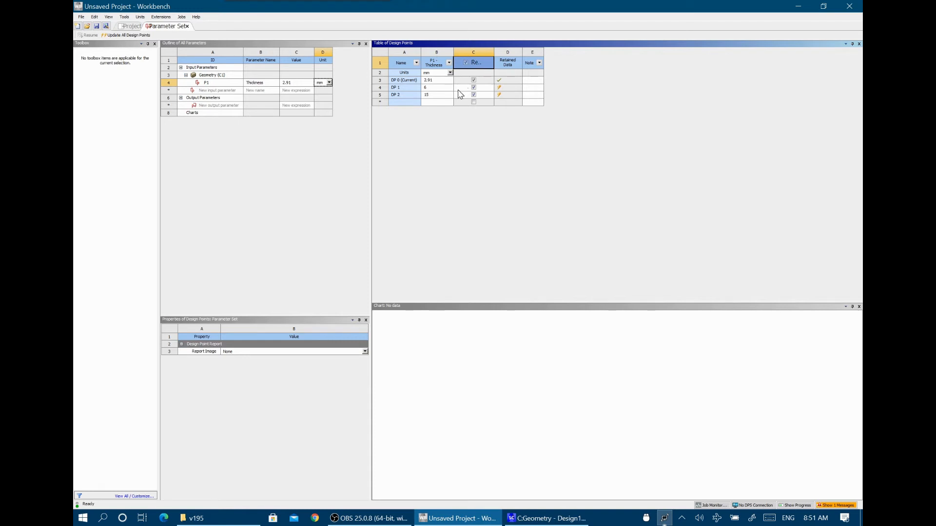
Step: Examine the available actions for design point DP 1 and the project schematic, and return to the Parameter Set
left_click(398, 87)
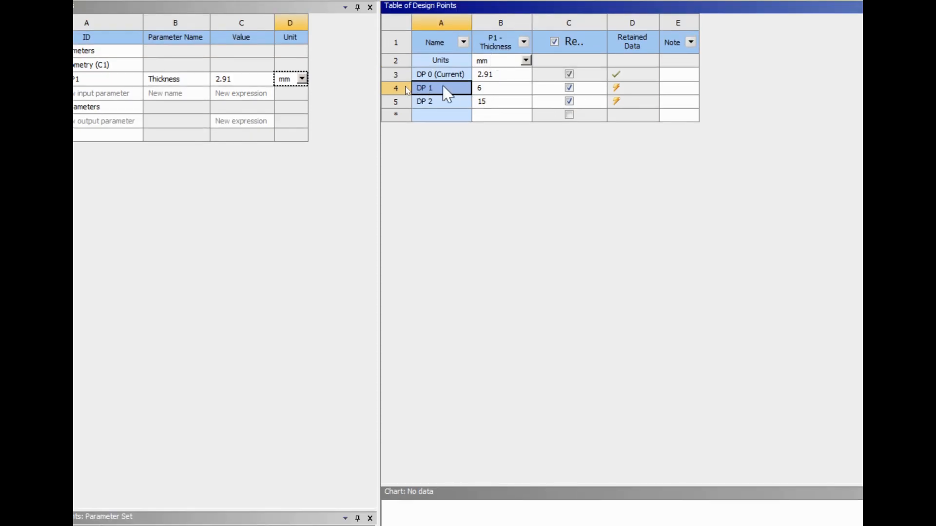
right_click(446, 94)
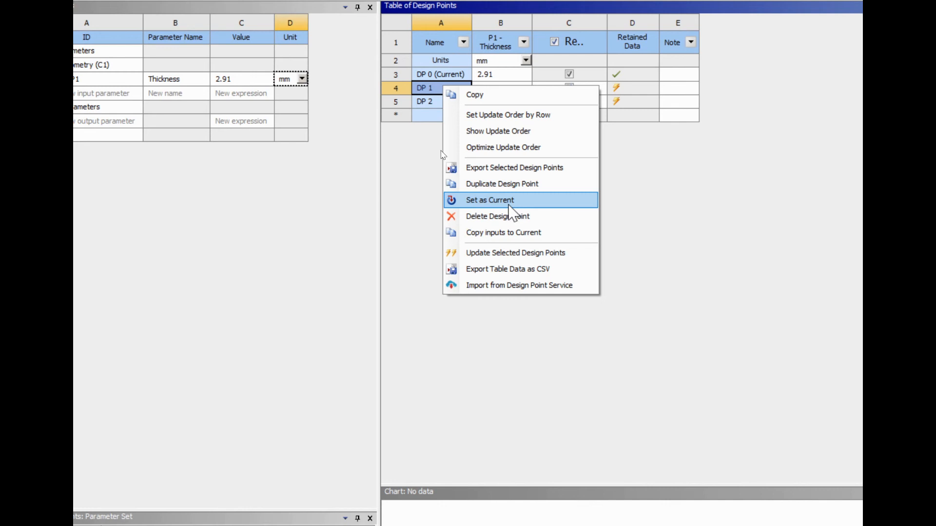
left_click(385, 194)
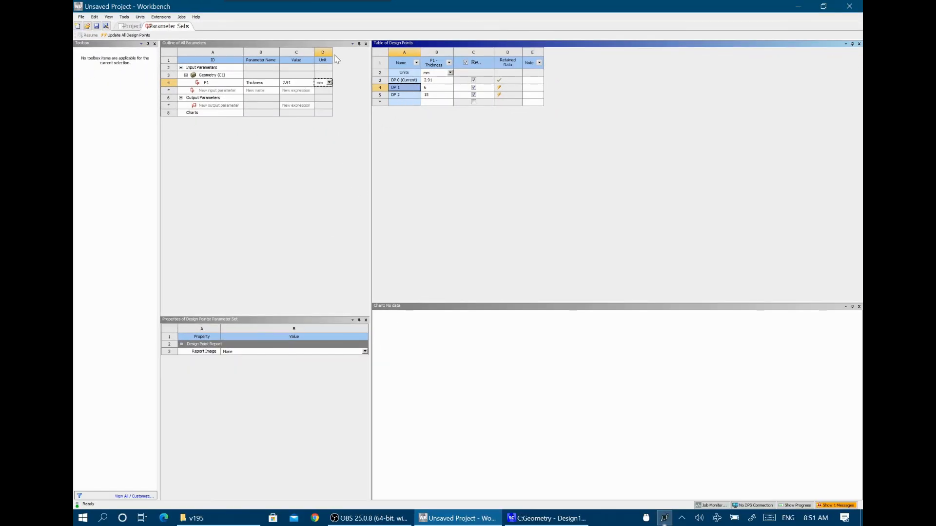
left_click(398, 81)
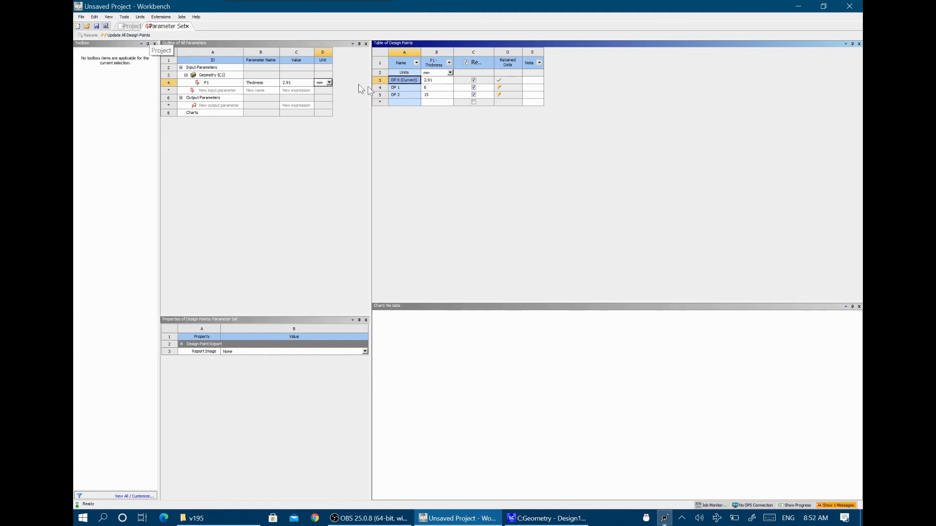
left_click(128, 28)
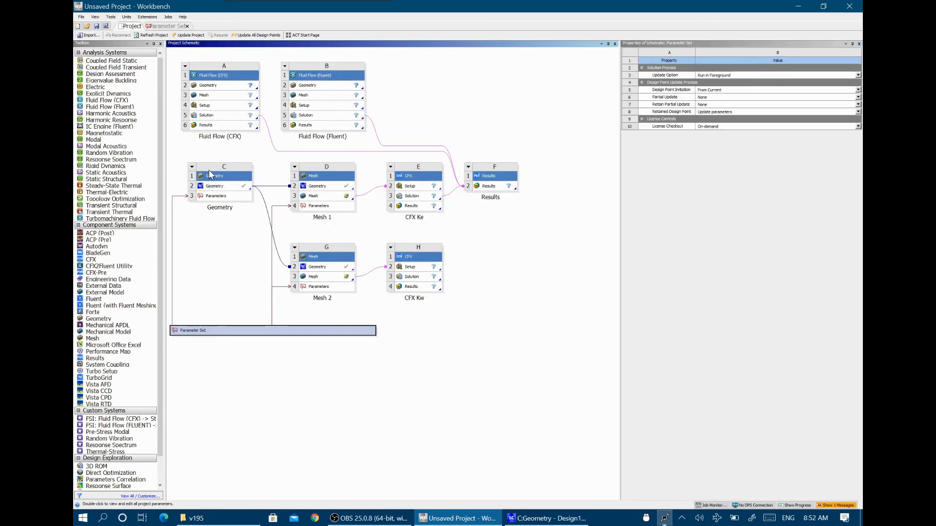
left_click(192, 169)
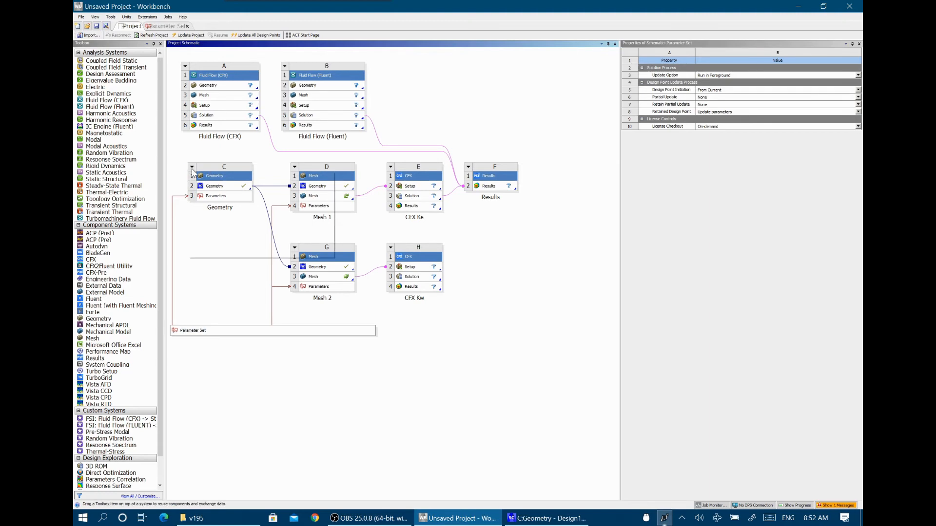
left_click(201, 161)
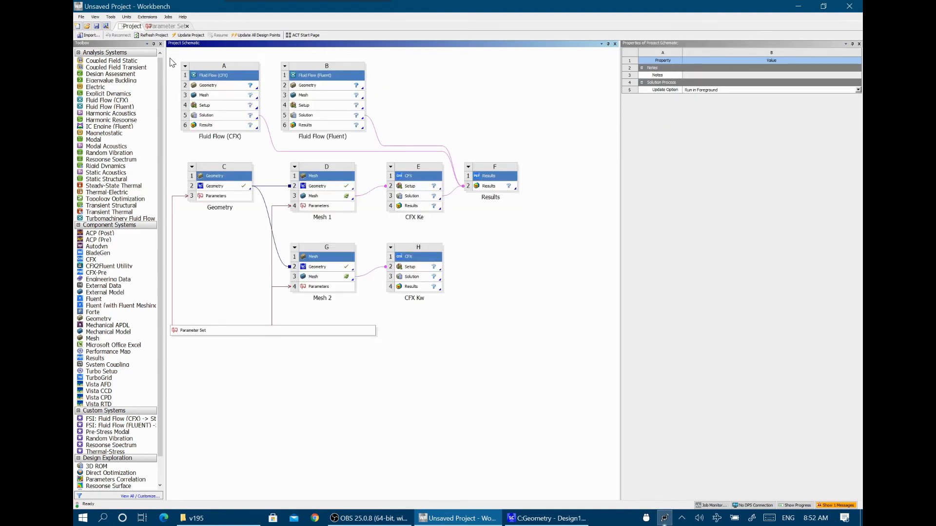
left_click(165, 27)
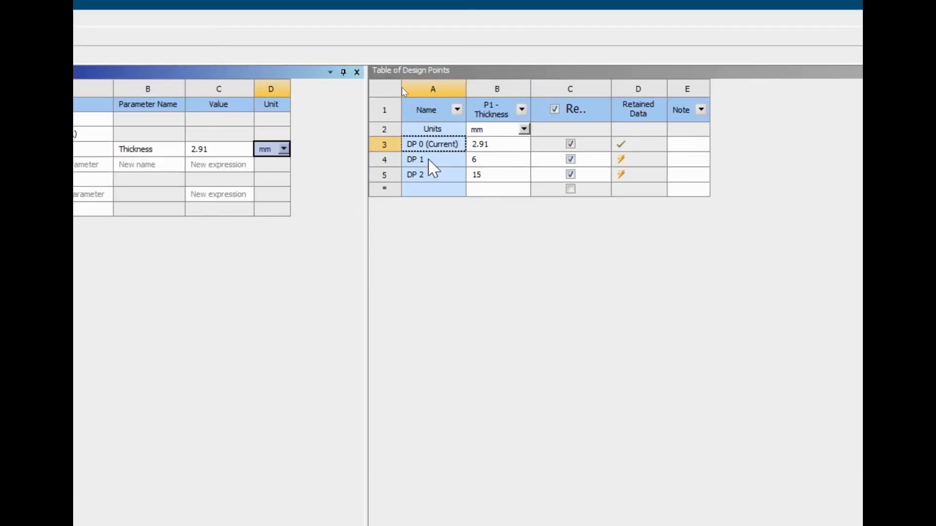
Step: Set DP 1 as the current design point, allowing open editors to close
right_click(429, 161)
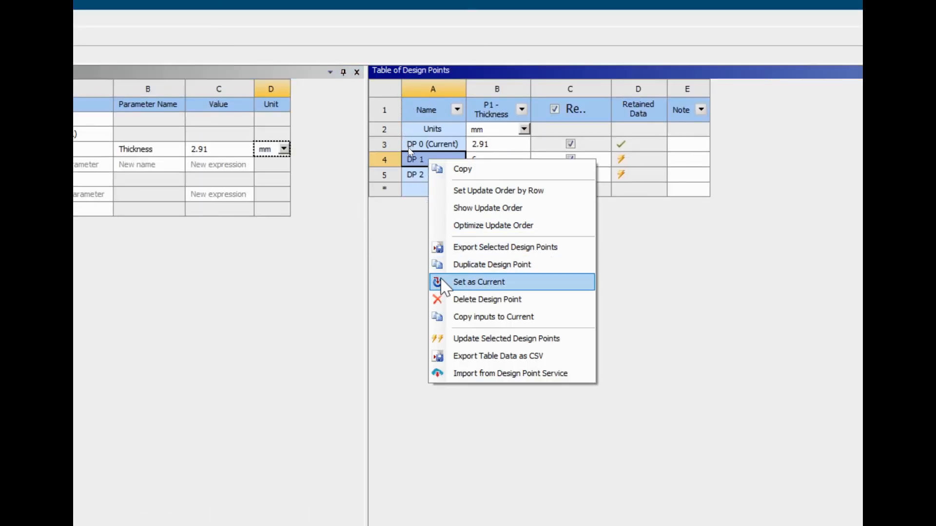
left_click(445, 282)
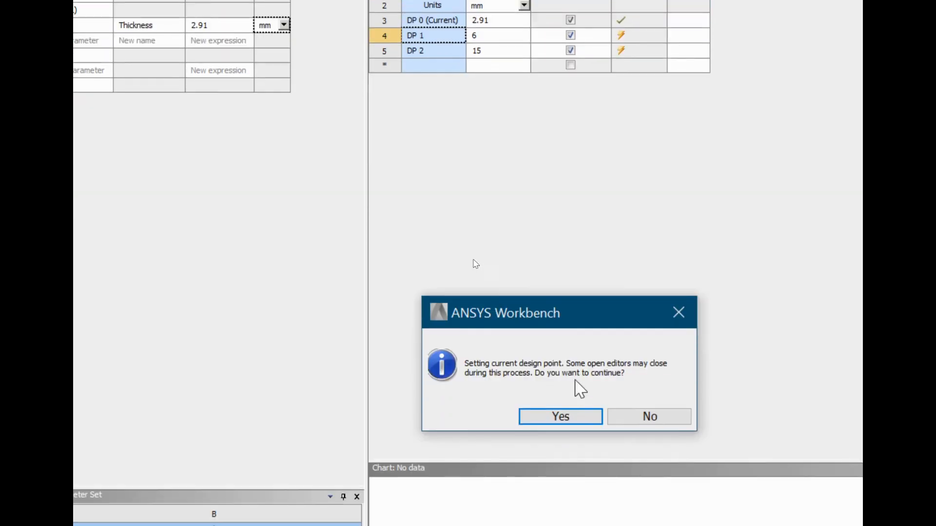
left_click(553, 417)
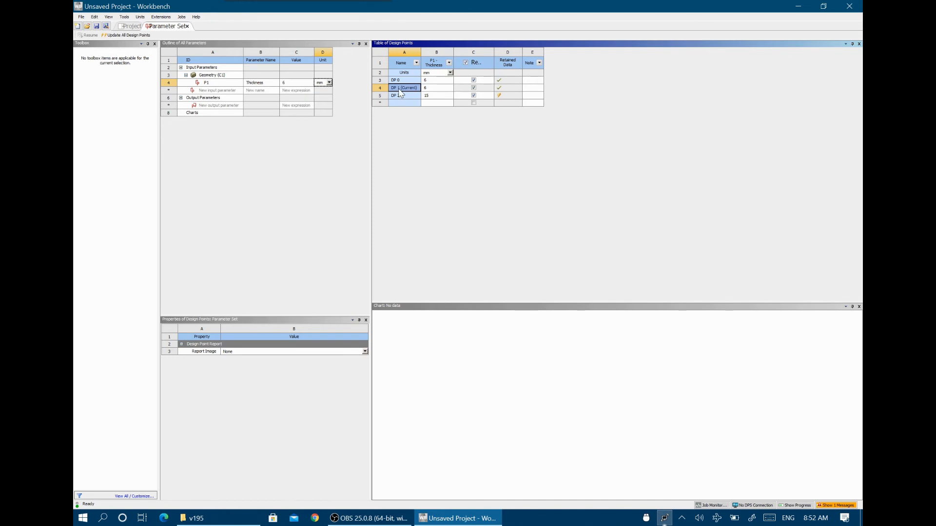
Step: Check the state of the standalone Geometry cell in the project schematic and return to the Parameter Set
left_click(130, 26)
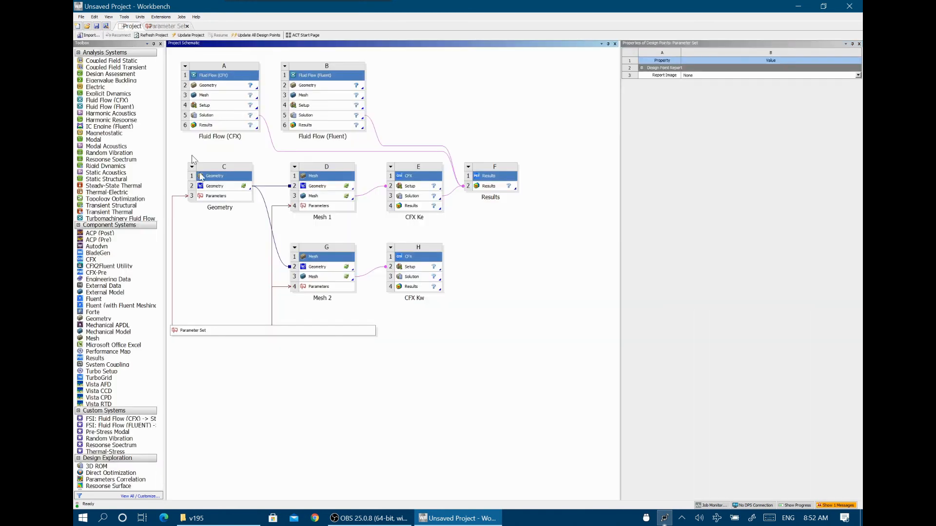
left_click(220, 188)
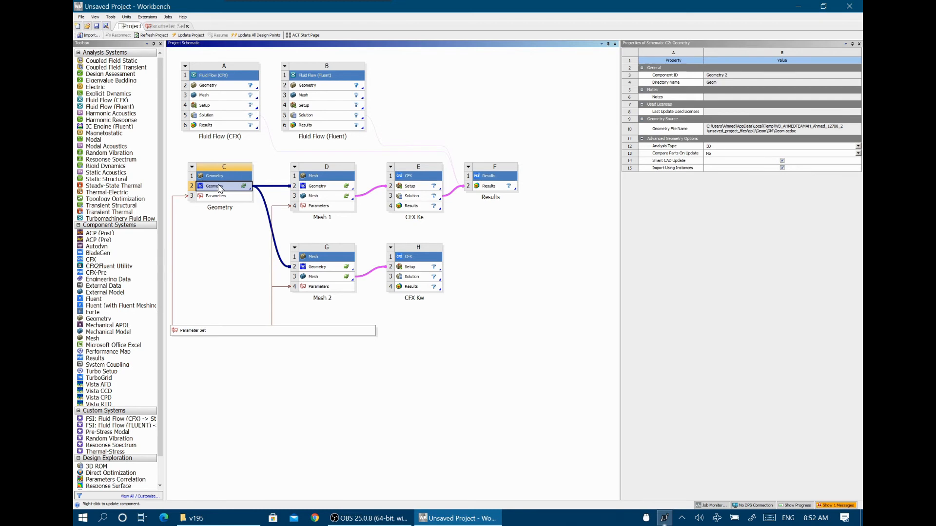
left_click(168, 25)
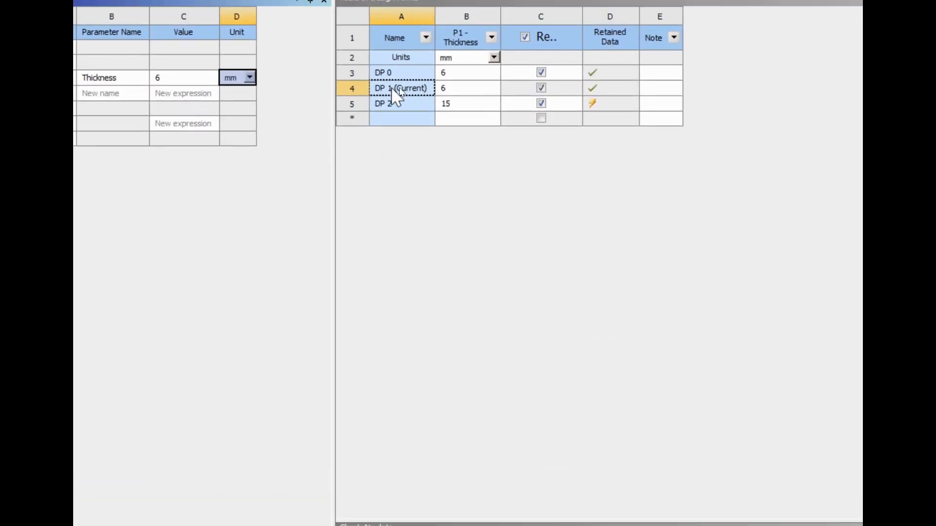
Step: Turn off Retain for design point DP 2 and check which actions are available for that design point
left_click(541, 104)
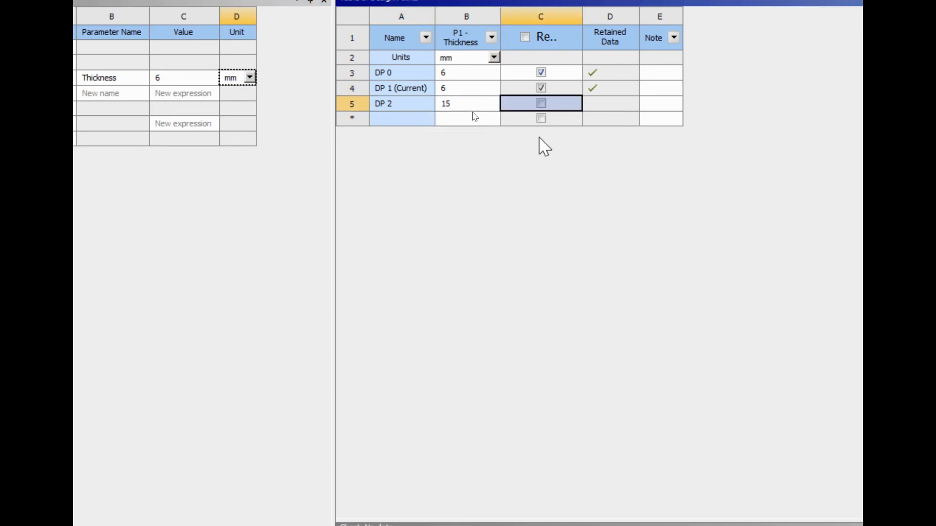
left_click(385, 100)
left_click(382, 95)
right_click(382, 96)
left_click(378, 105)
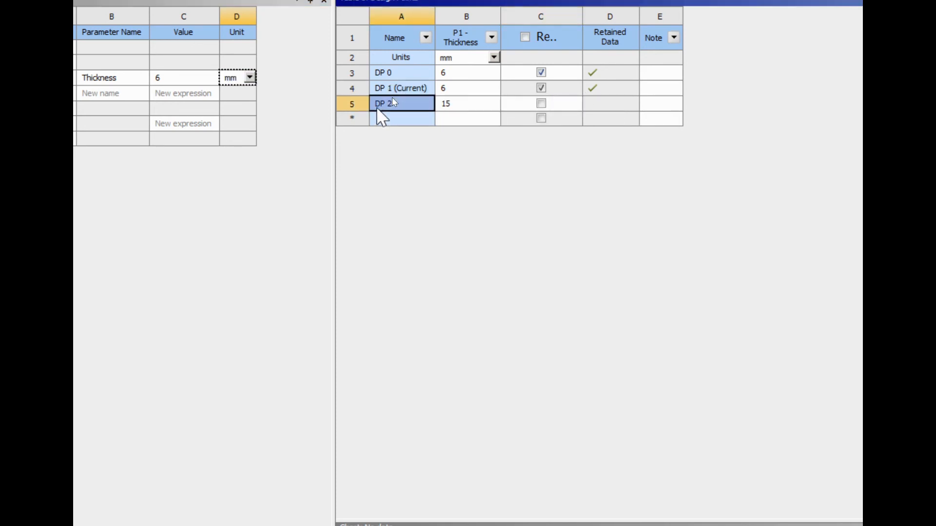
right_click(378, 107)
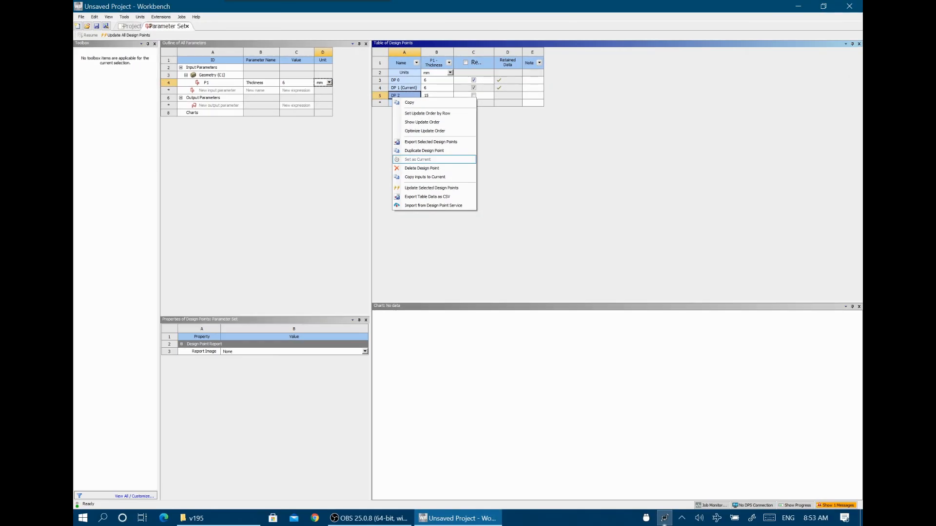
left_click(312, 211)
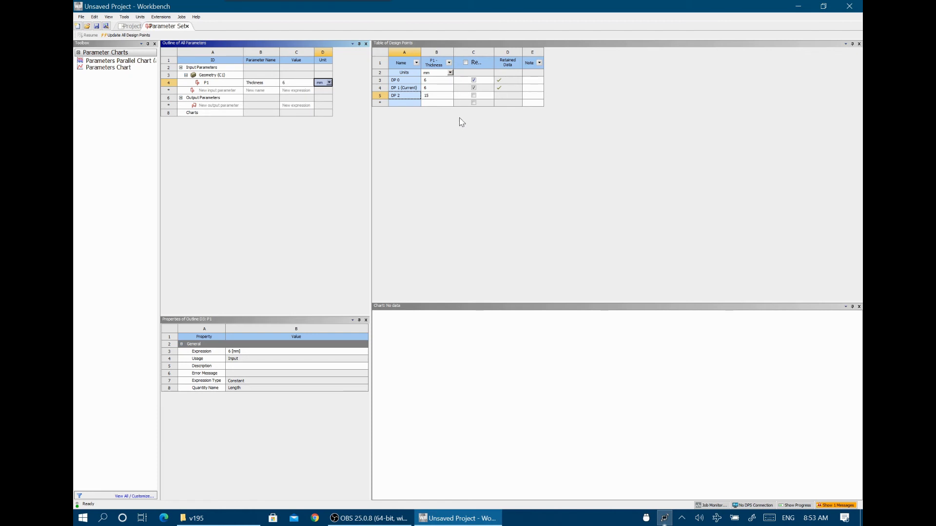
Step: Return to the project schematic and start recording a Workbench journal named "project record" on the Desktop
left_click(125, 27)
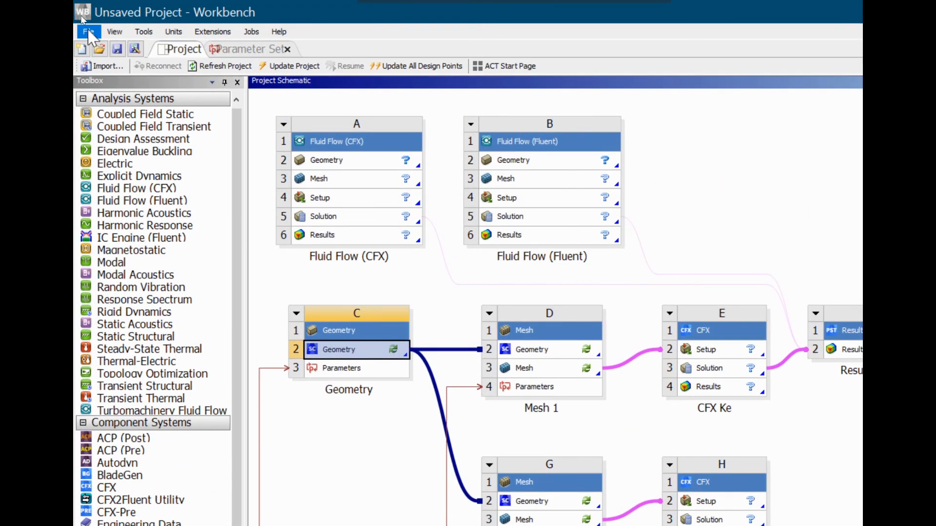
left_click(88, 32)
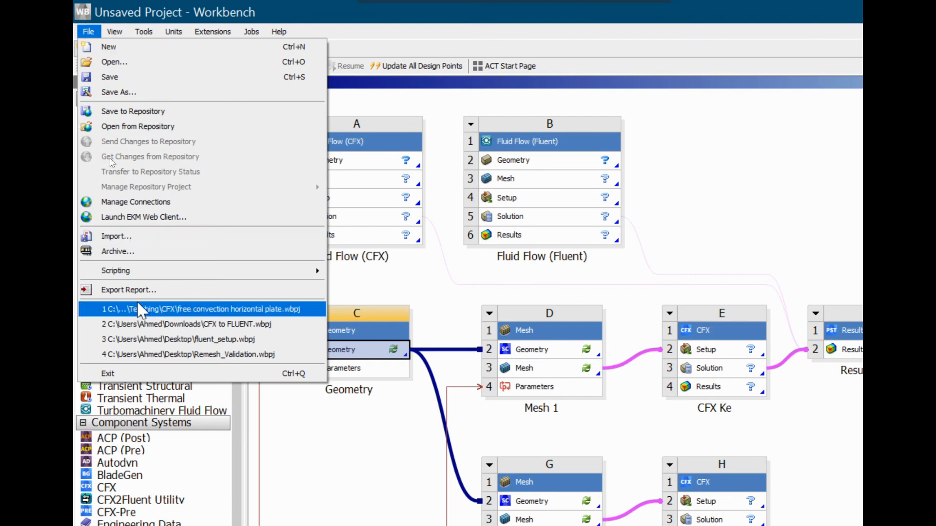
mouse_move(137, 274)
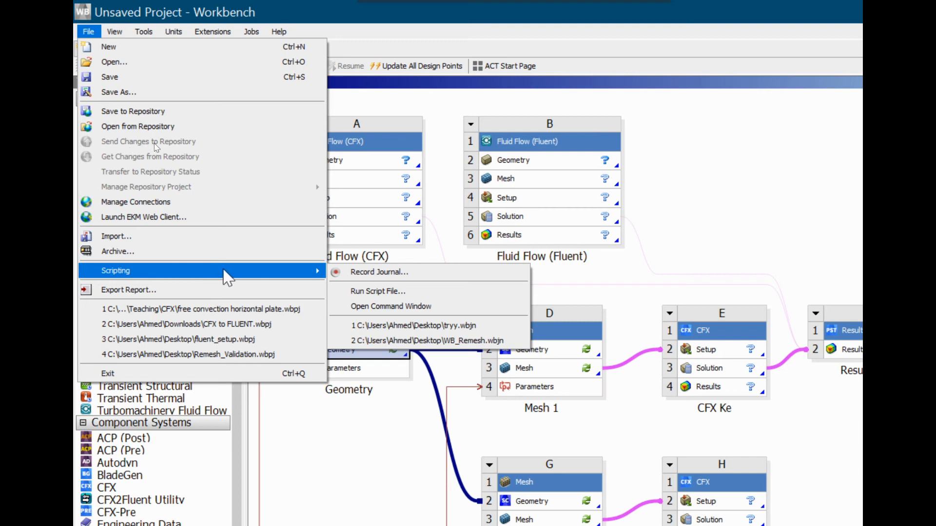
left_click(376, 274)
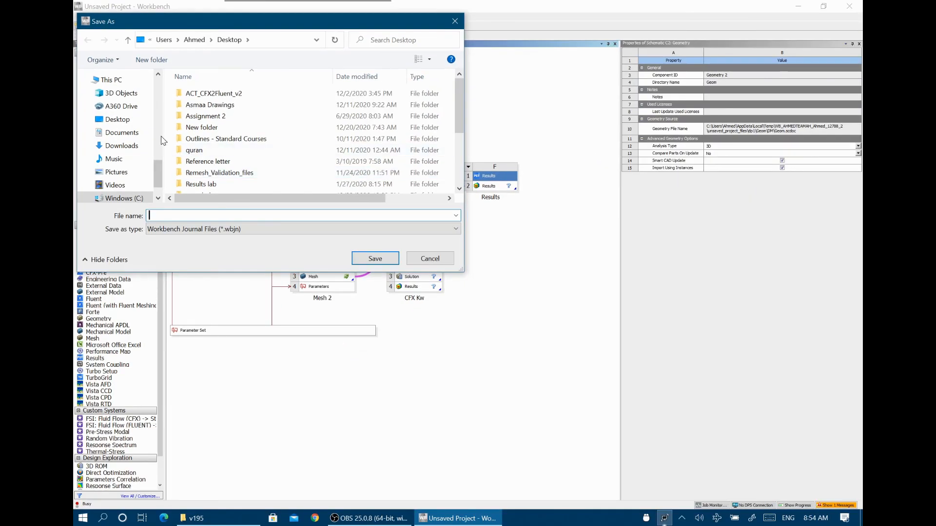
left_click(180, 213)
type("project record")
left_click(374, 259)
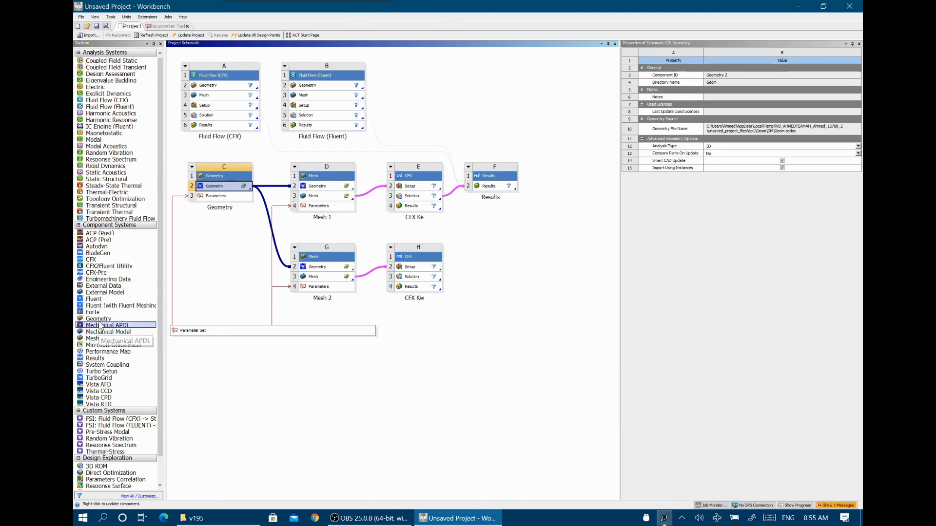
Step: Add a standalone Geometry system and a Mesh system below the existing workflows and link the Geometry cell to the Mesh cell
left_click_drag(98, 319, 210, 241)
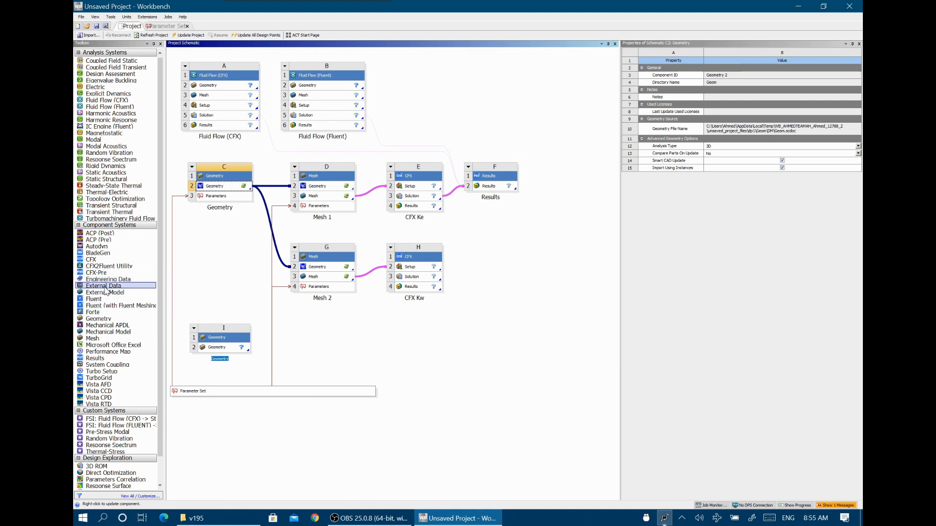
left_click_drag(100, 338, 312, 347)
left_click_drag(229, 347, 297, 374)
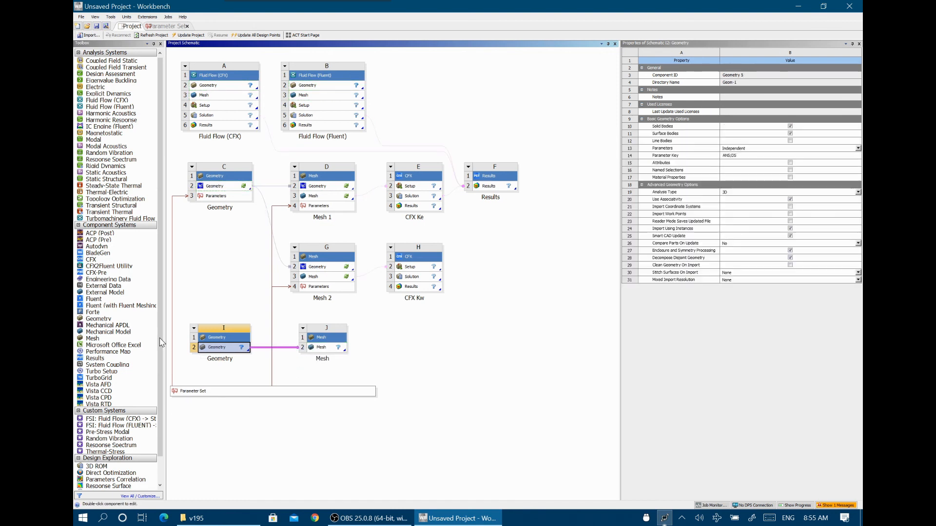
Step: Add a Fluent component system beside the new Mesh system and link the Mesh cell to the Fluent Setup cell
left_click_drag(94, 299, 403, 349)
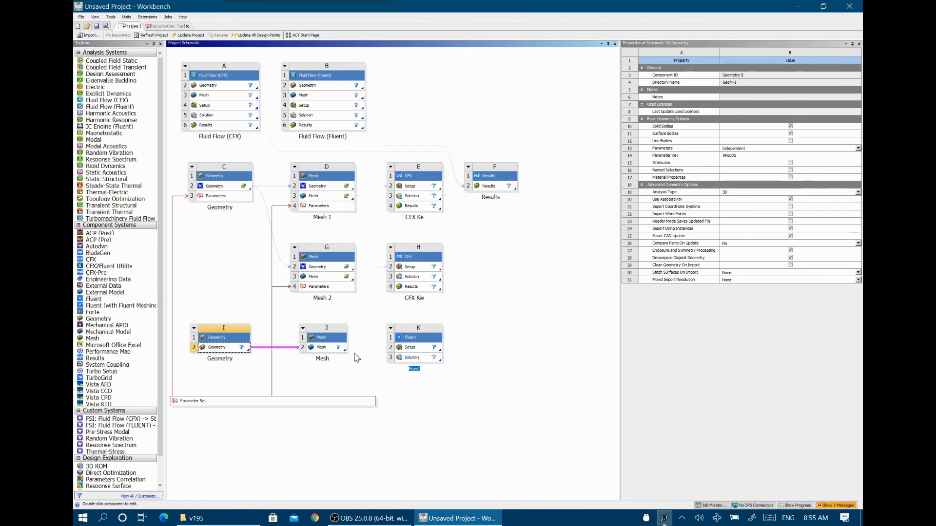
left_click(334, 347)
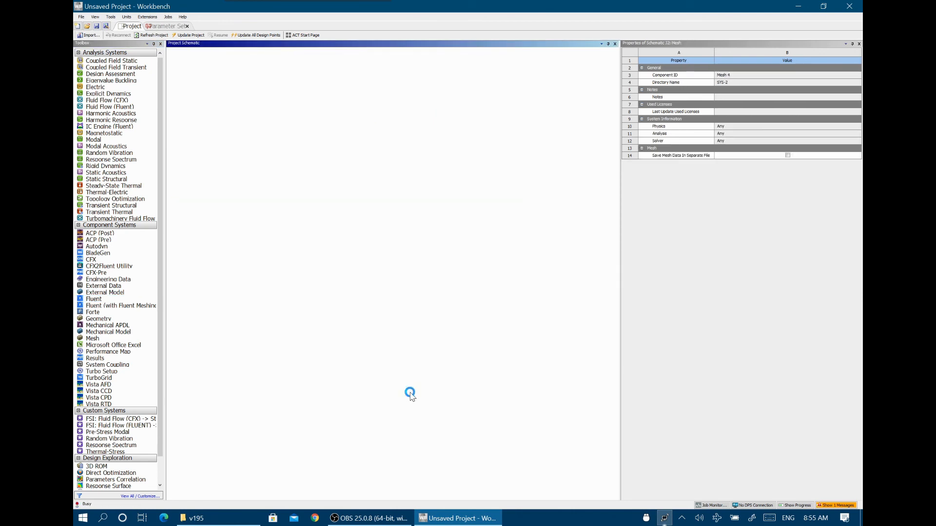
left_click_drag(335, 348, 411, 351)
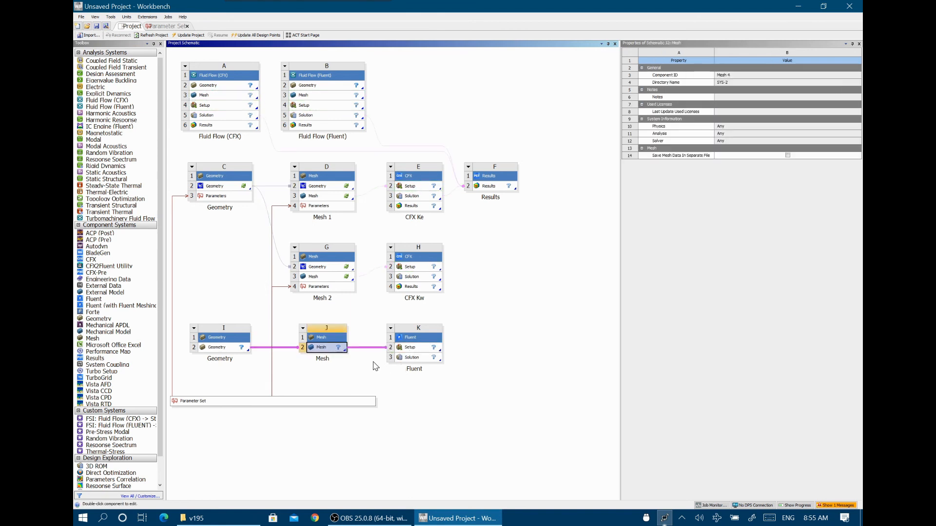
Step: Stop the journal recording and accept the confirmation
left_click(79, 17)
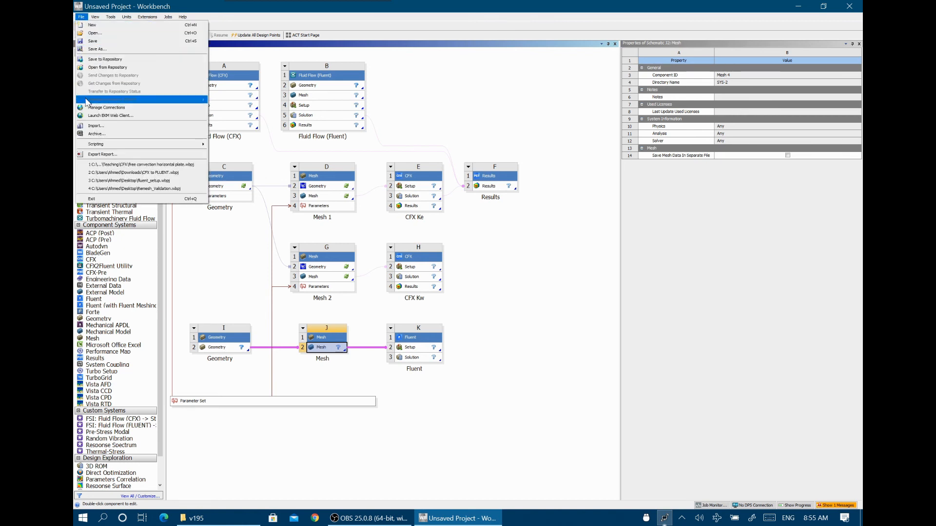
mouse_move(106, 146)
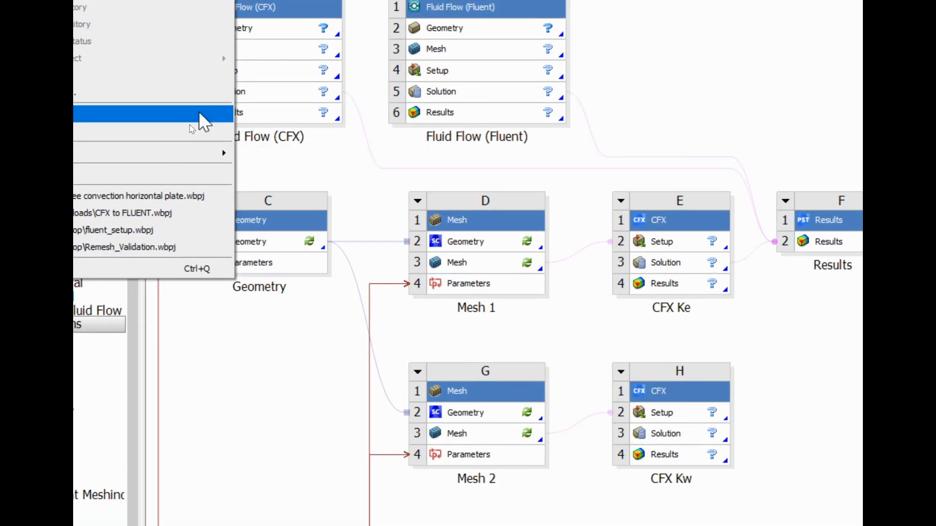
mouse_move(200, 151)
left_click(281, 150)
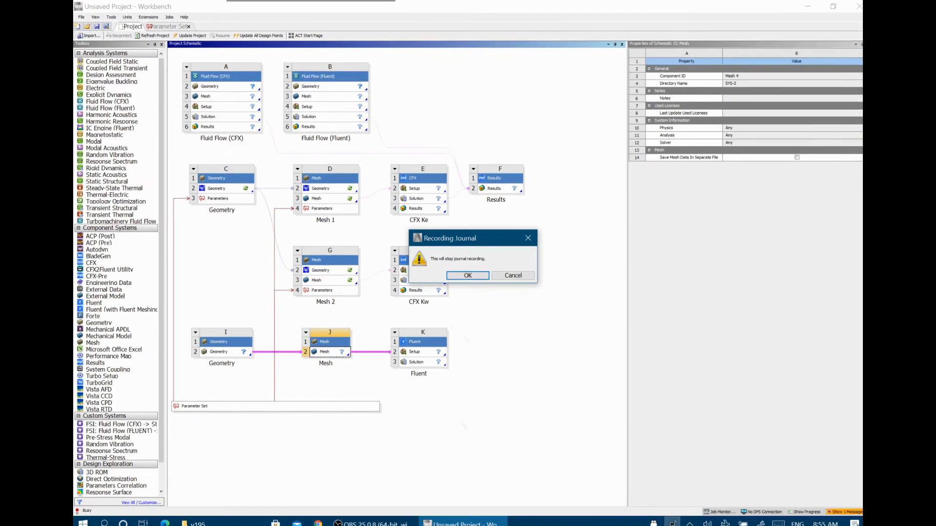
left_click(449, 273)
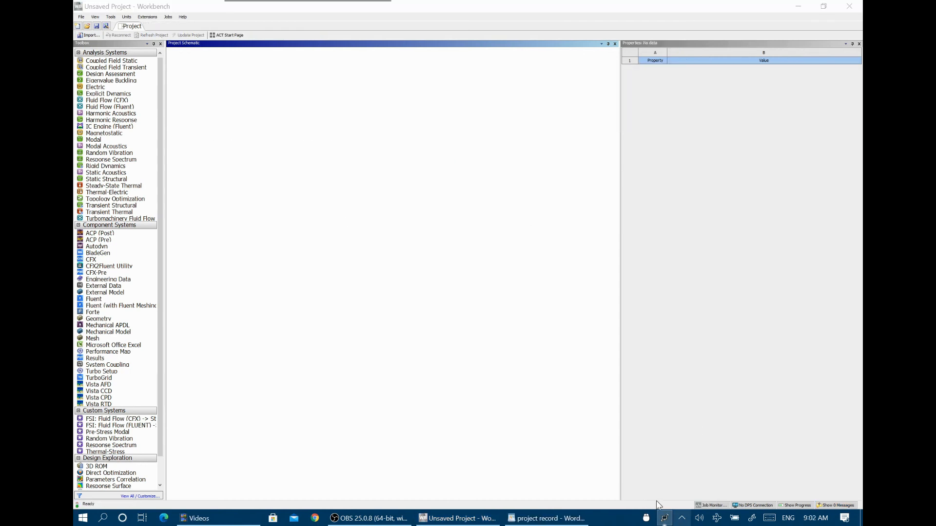
Step: Run the "project record" journal file from the Desktop in the empty project to rebuild the recorded workflow
left_click(81, 17)
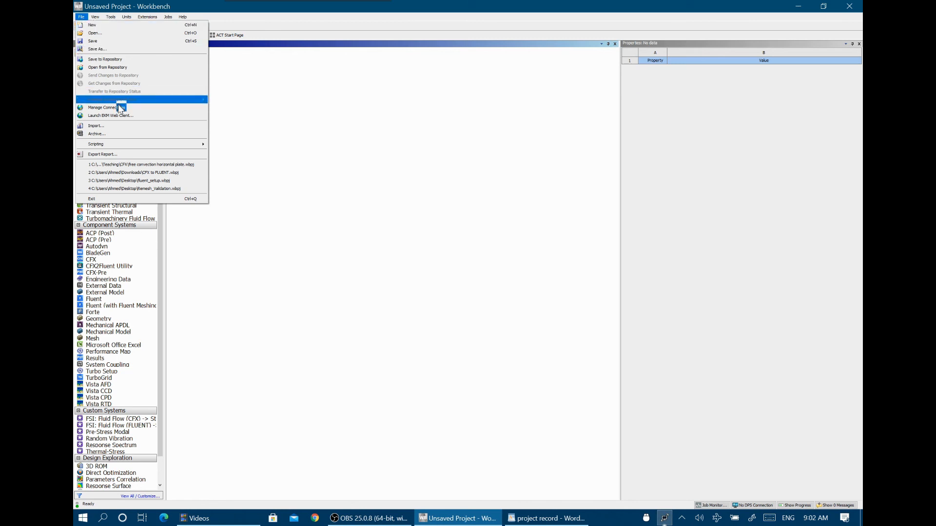
mouse_move(134, 145)
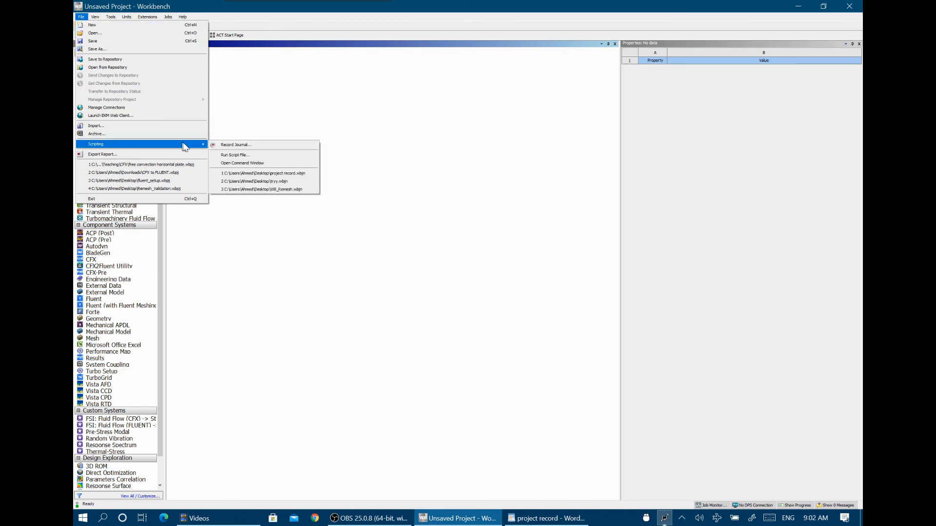
left_click(232, 155)
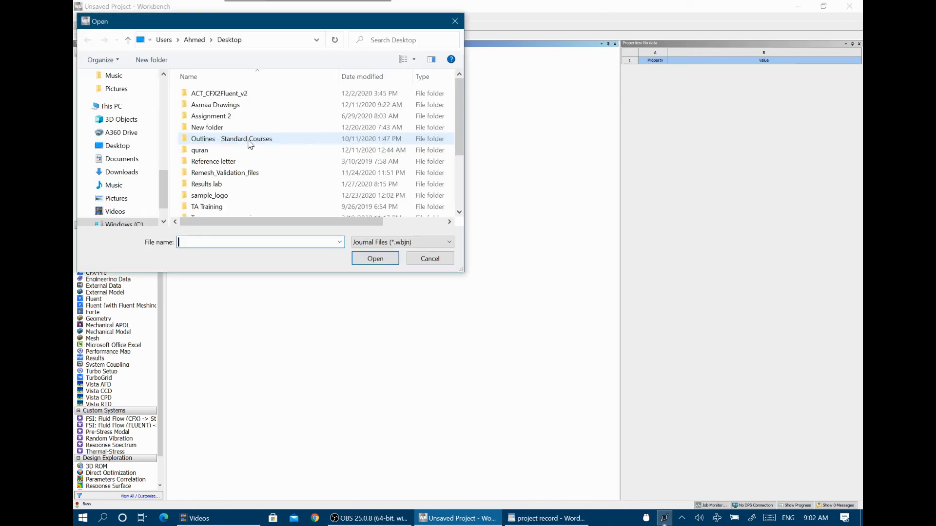
scroll(250, 144, "down", 3)
left_click(236, 188)
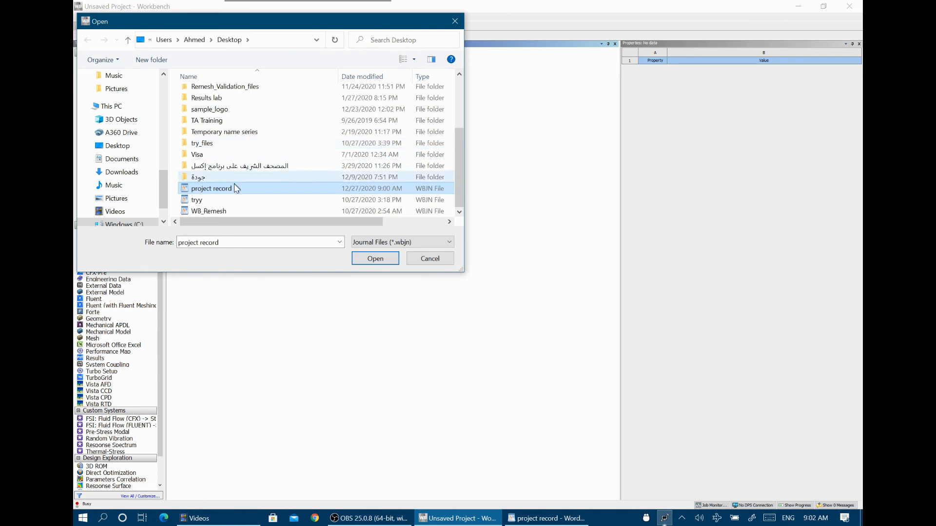
left_click(366, 258)
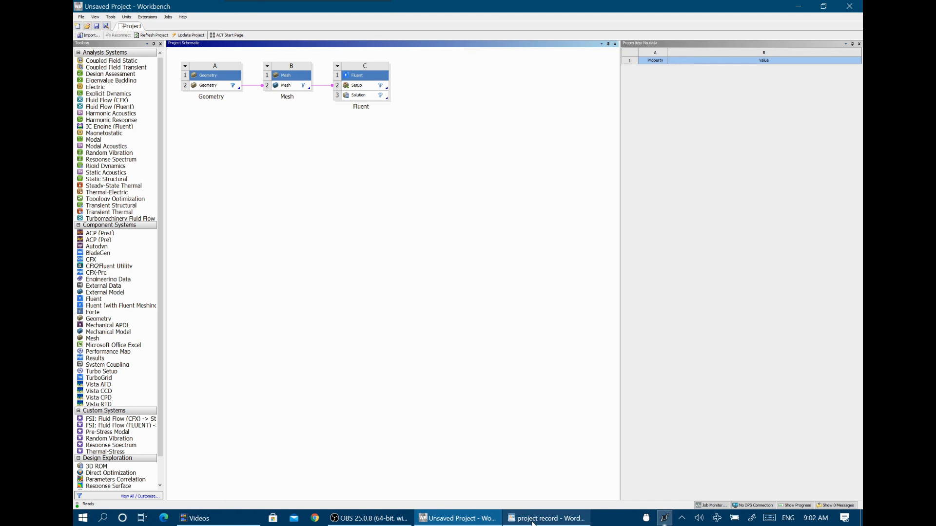
Step: Switch to WordPad to review the commands in the "project record" journal, and return to Workbench
left_click(533, 516)
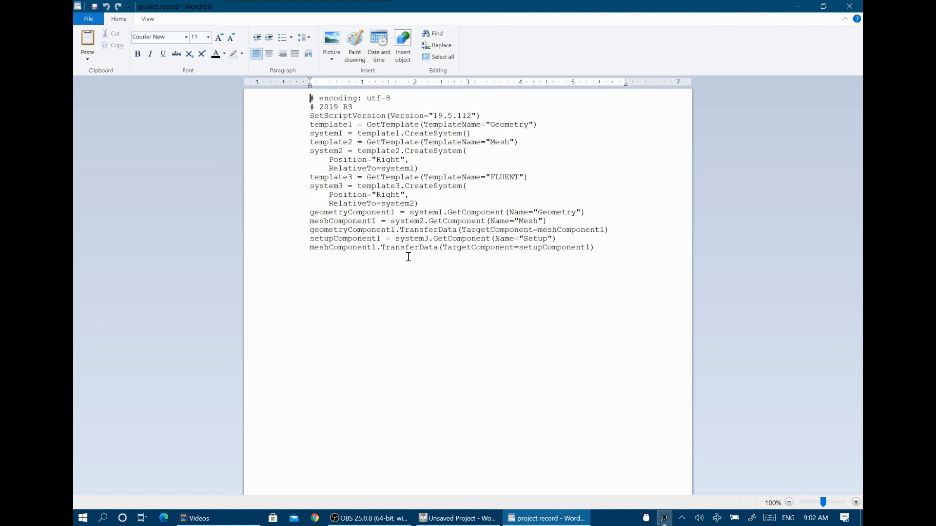
left_click(458, 519)
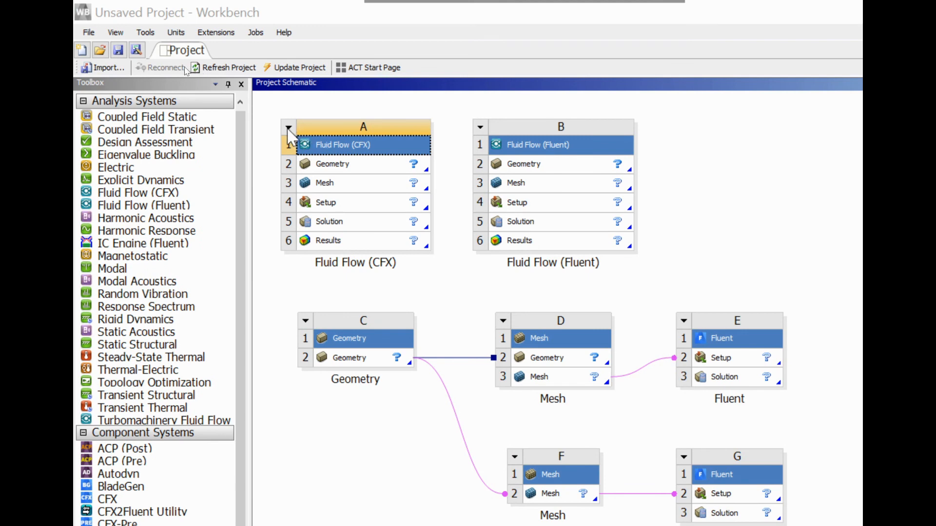
Step: Examine the actions available for the Fluid Flow (CFX) system, including its replacement options
left_click(288, 128)
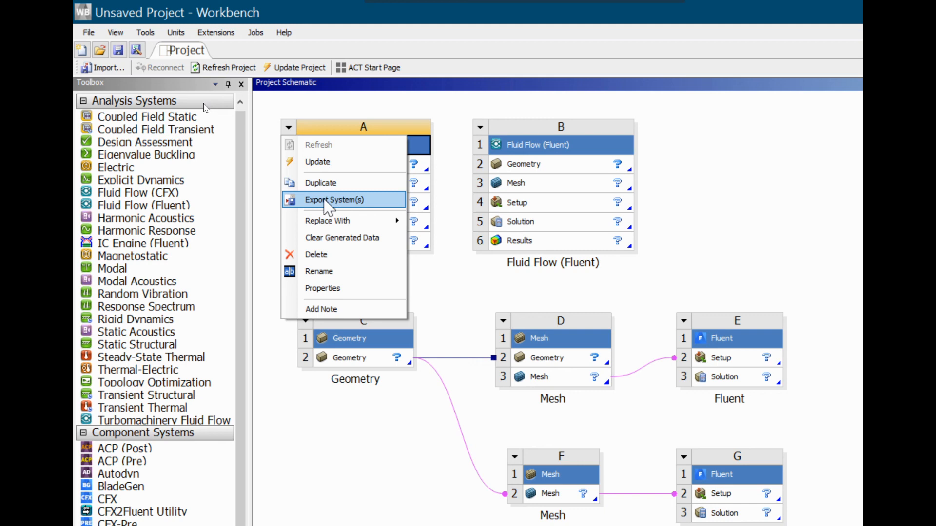
mouse_move(328, 217)
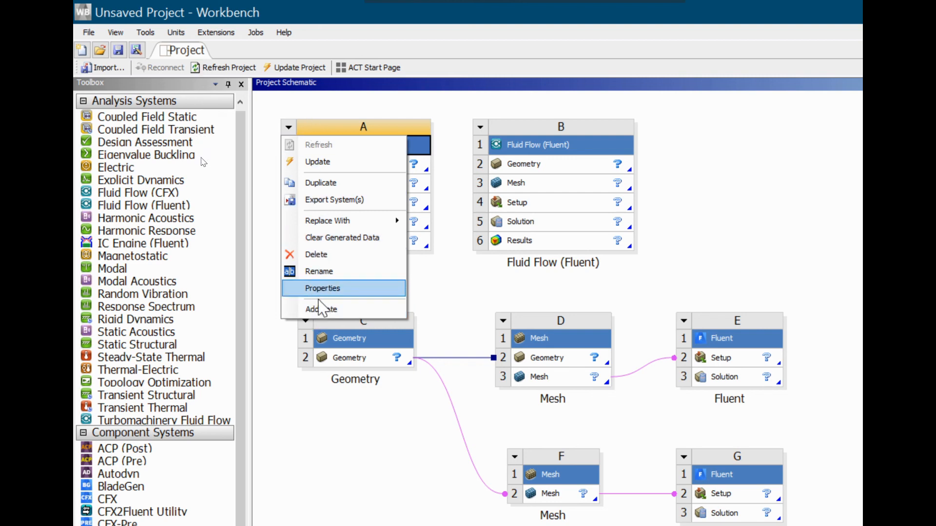
left_click(299, 133)
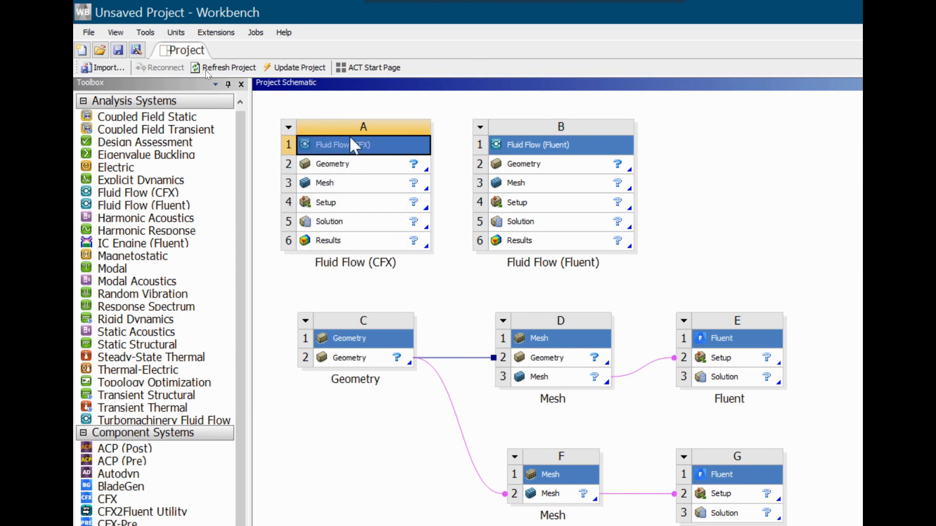
left_click(289, 128)
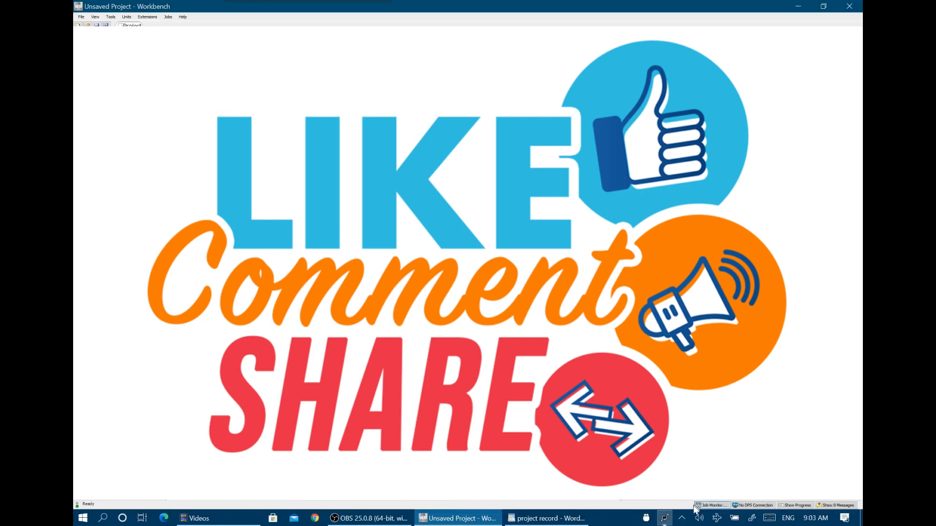
left_click(683, 518)
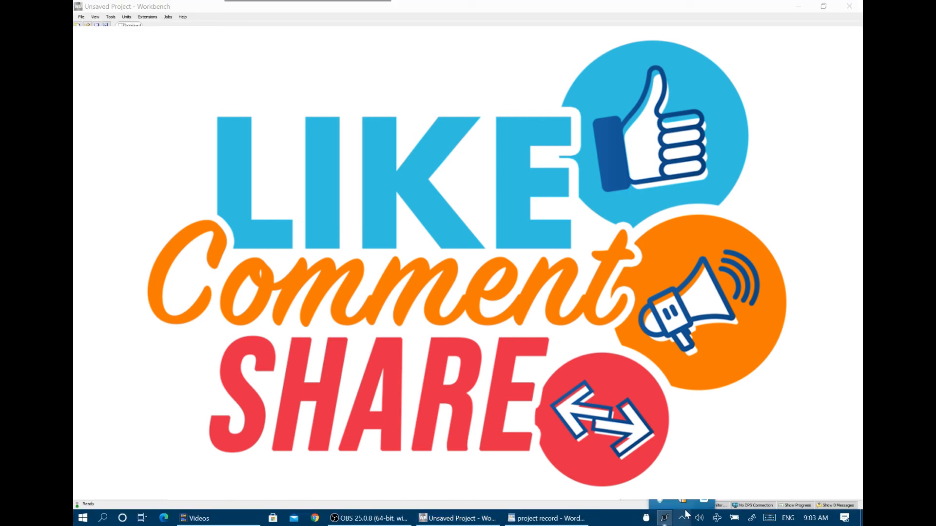